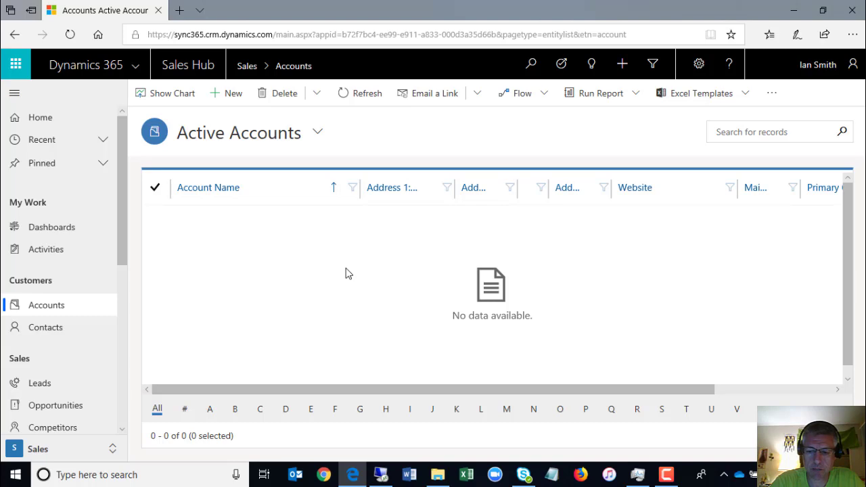
Step: Show the Active Accounts list full screen with the navigation collapsed, sorted by Account Name in descending order
key(F11)
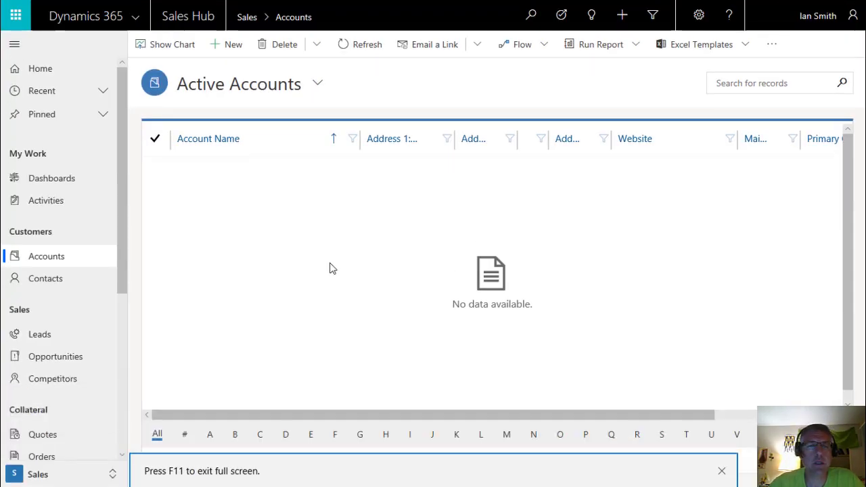
click(14, 44)
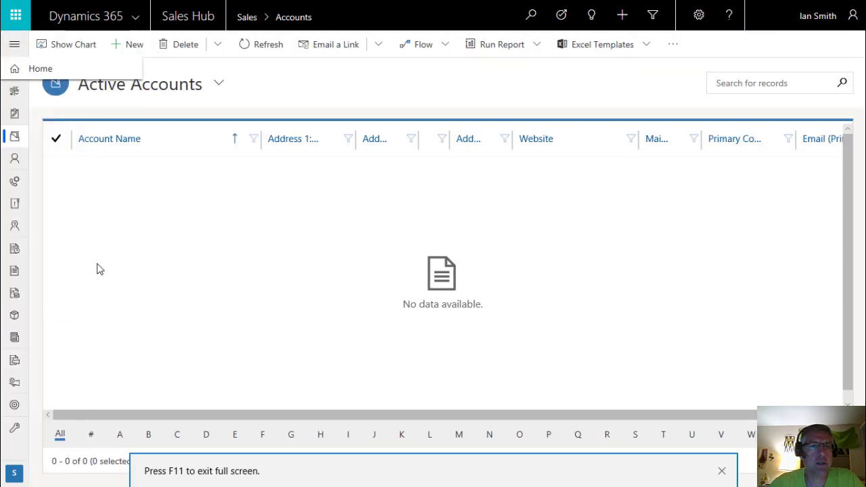
click(135, 141)
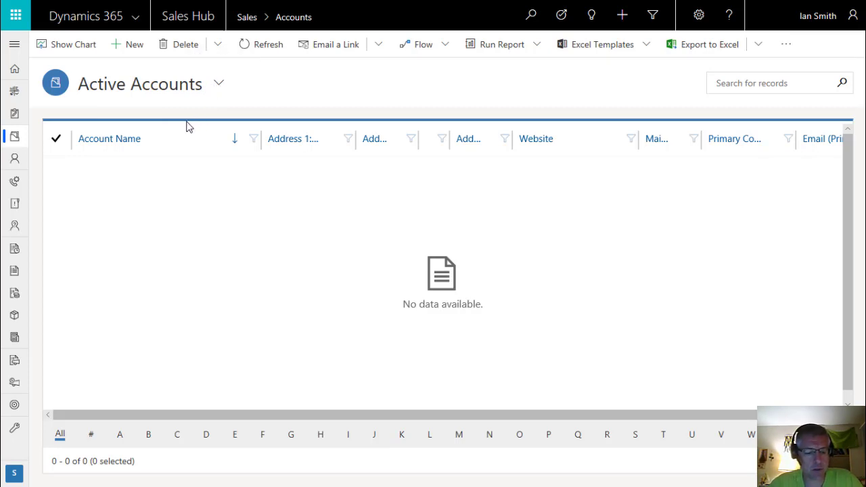
Step: Switch to the Visual Studio remote desktop session and bring the start of the data flow into view
key(alt+Tab)
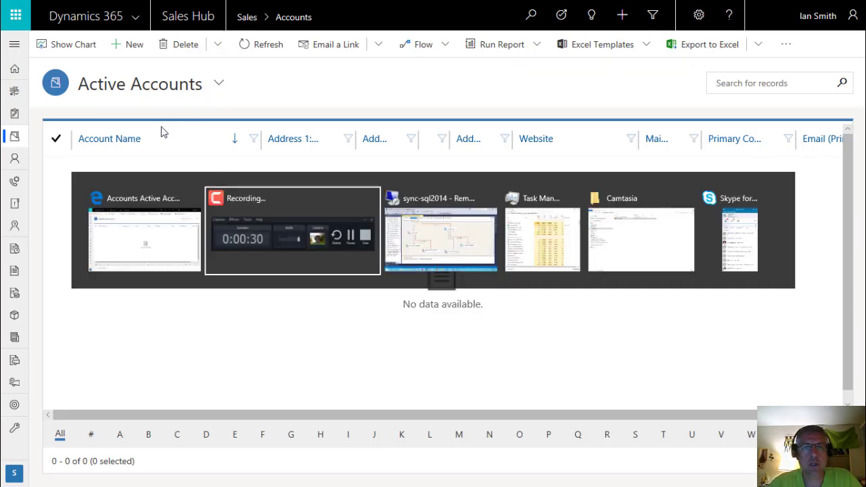
key(Tab)
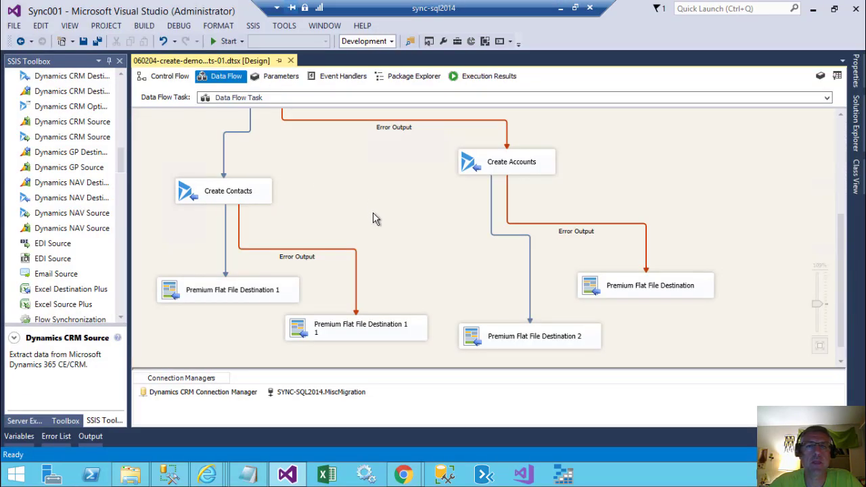
scroll(373, 213, up, 5)
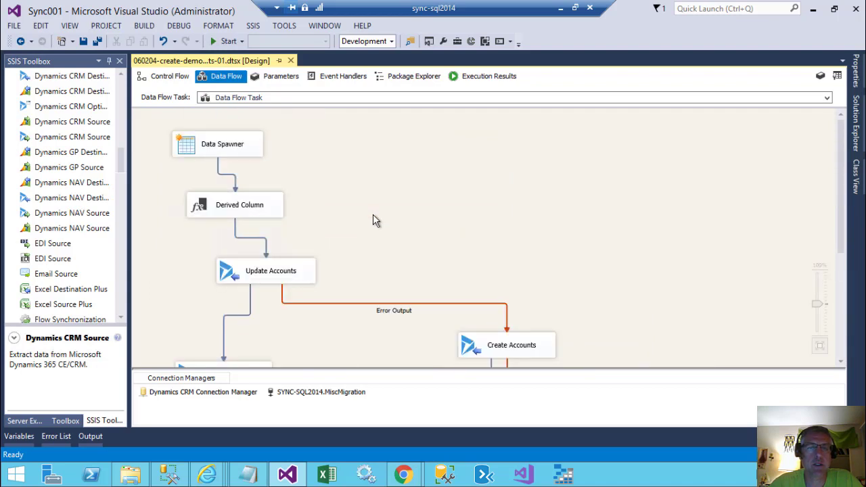
Step: Inspect the Data Spawner's CompanyName, AccountGUID, Gender, FirstName and LastName column settings, and close the editor without saving
double_click(189, 154)
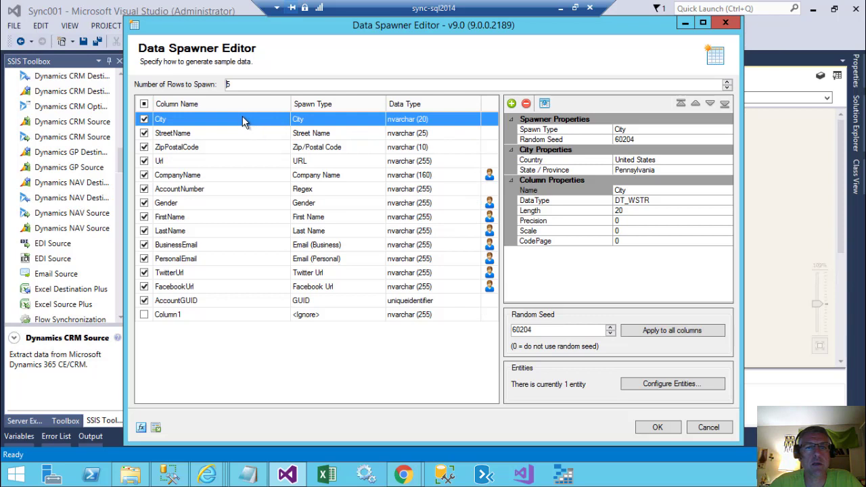
click(197, 178)
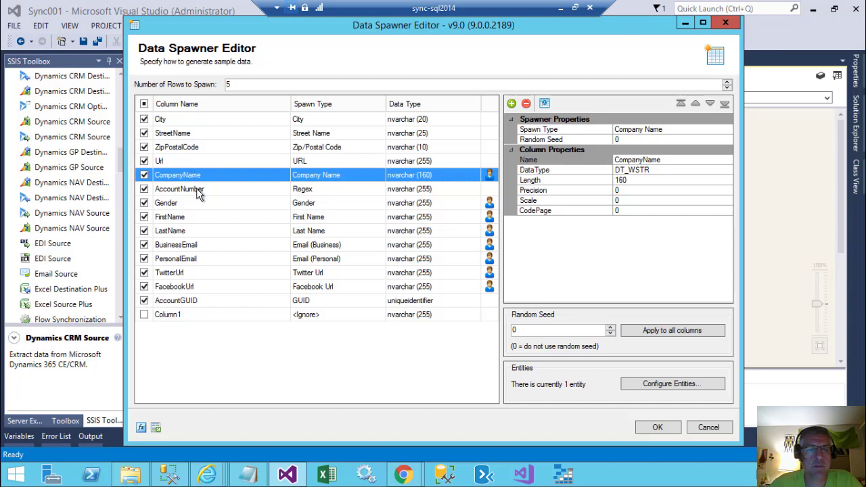
click(175, 303)
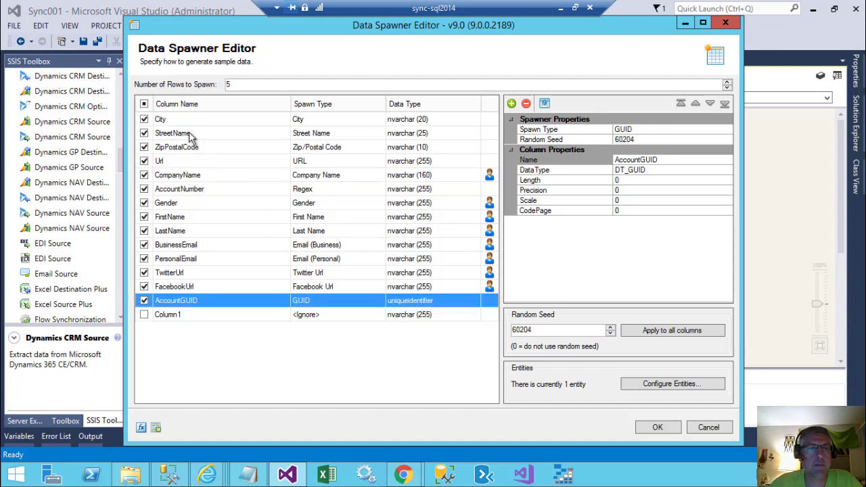
click(217, 203)
click(215, 217)
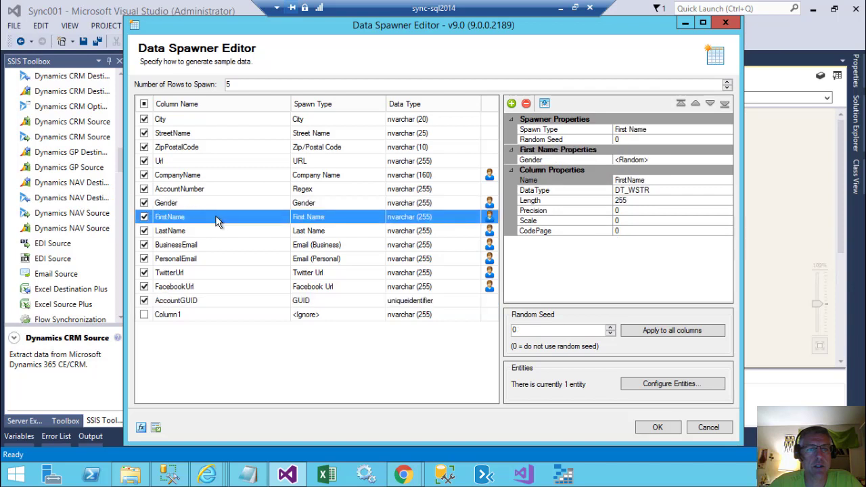
click(217, 231)
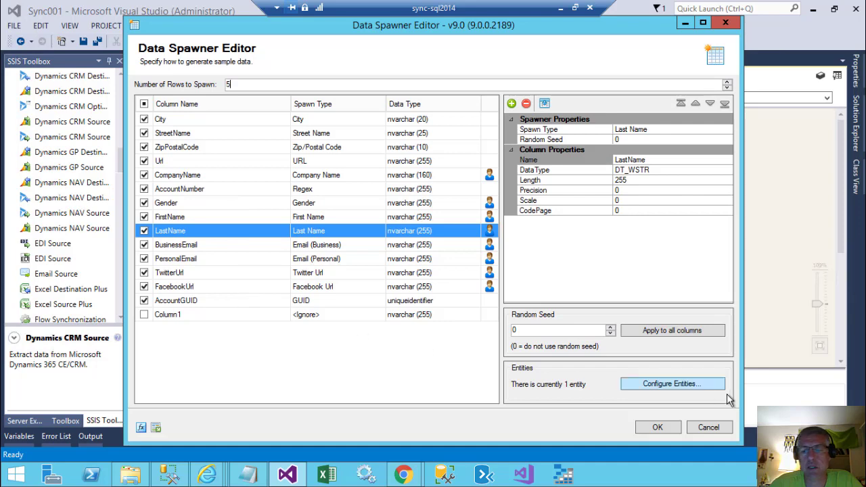
click(704, 427)
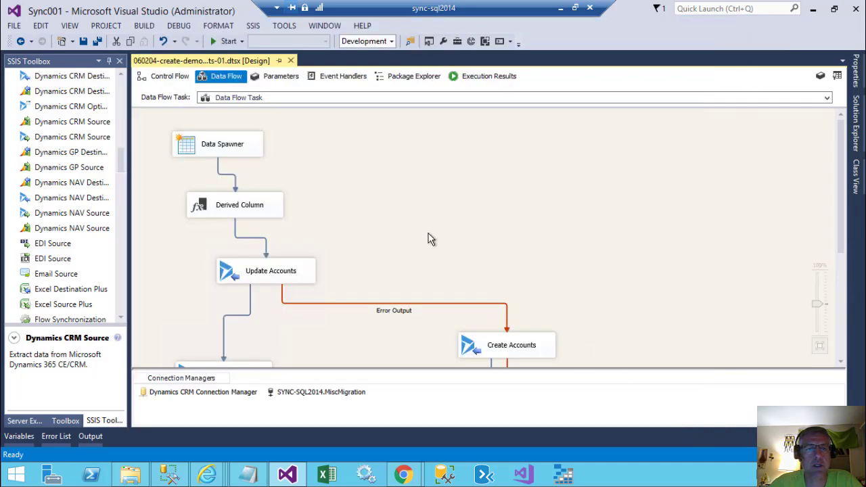
Step: Examine how the Update Accounts, Create Accounts and Create Contacts components and their error outputs are connected in the data flow
scroll(507, 240, down, 1)
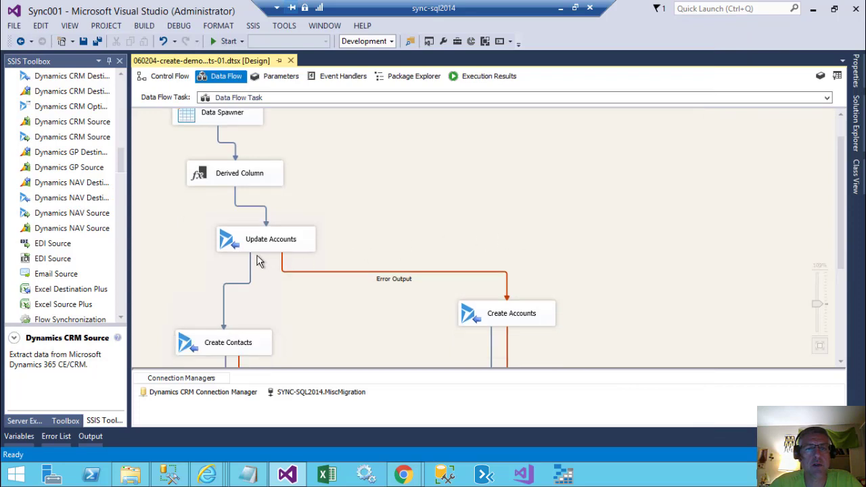
click(239, 247)
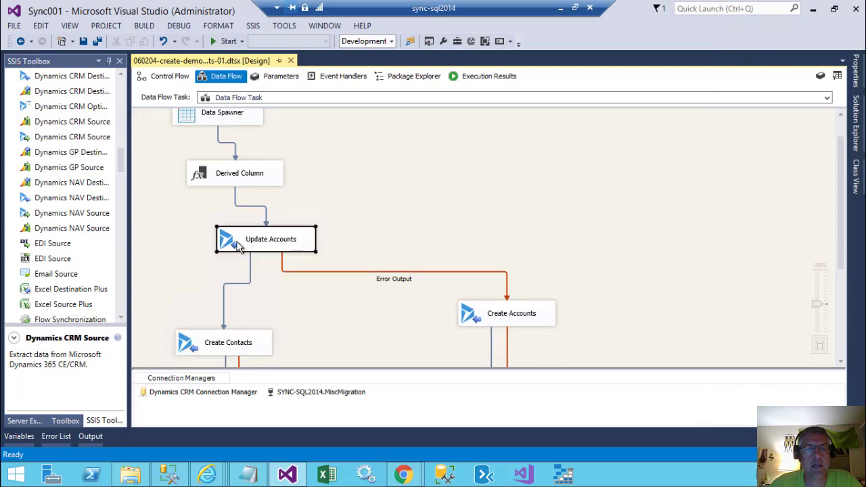
scroll(170, 241, down, 2)
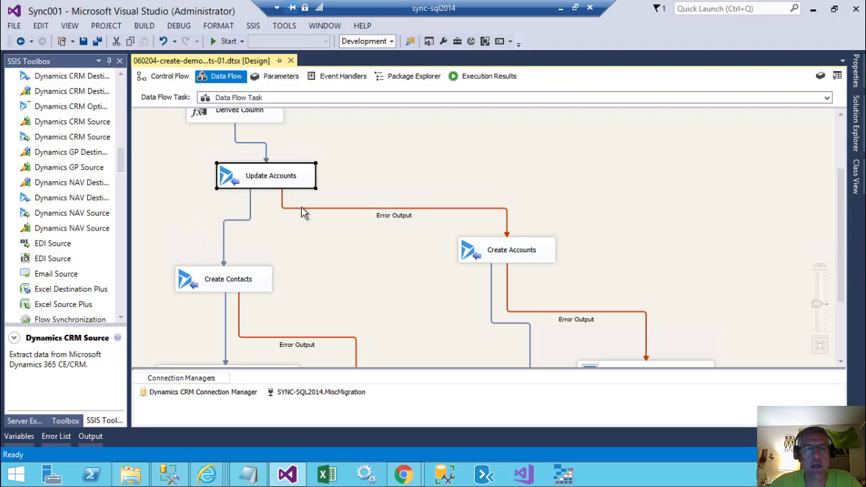
click(471, 249)
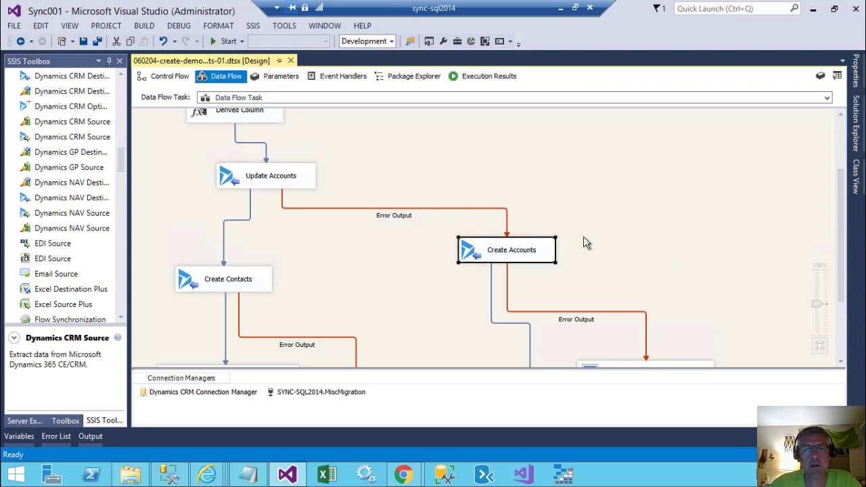
scroll(707, 240, down, 3)
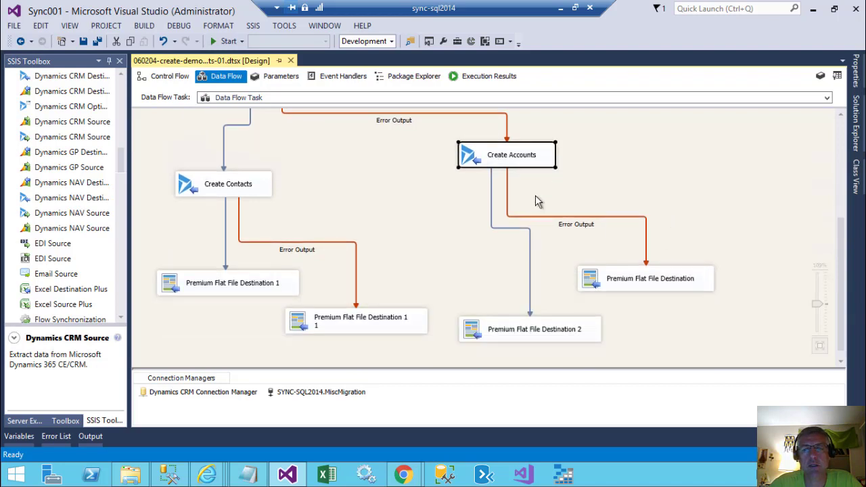
scroll(393, 215, up, 2)
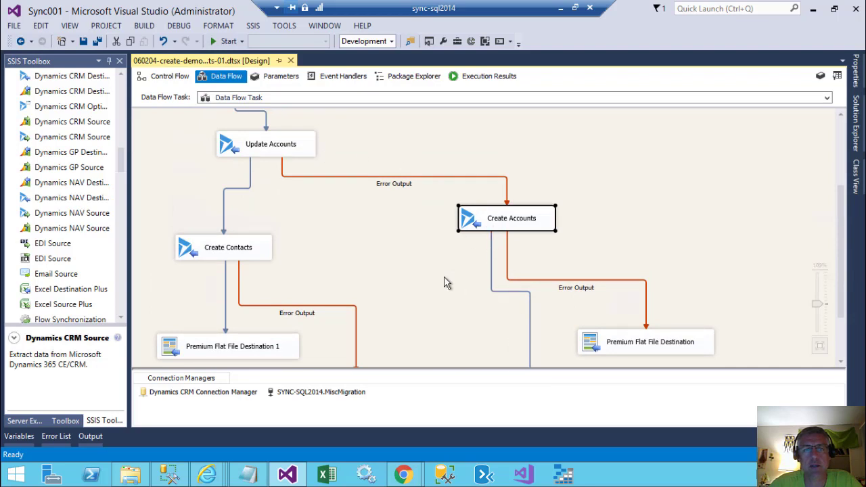
click(238, 153)
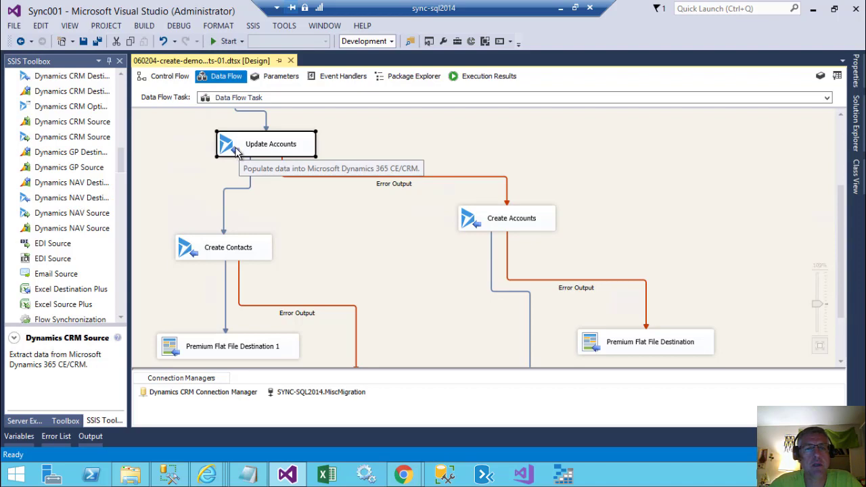
click(200, 250)
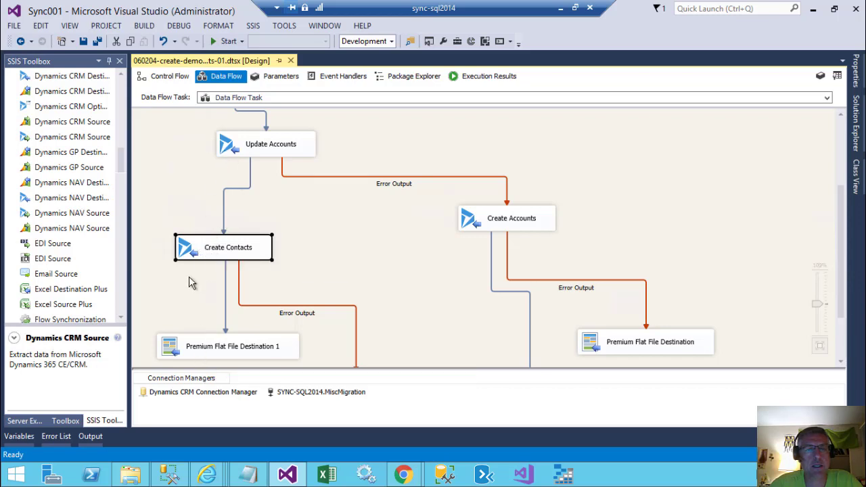
scroll(323, 220, up, 4)
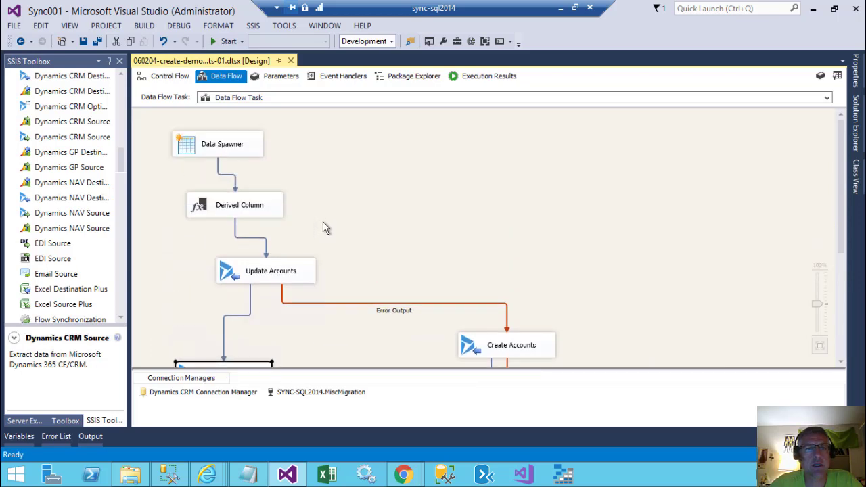
Step: In the Data Spawner, copy the Url column's random seed to the CompanyName column, setting it to 60204
double_click(191, 154)
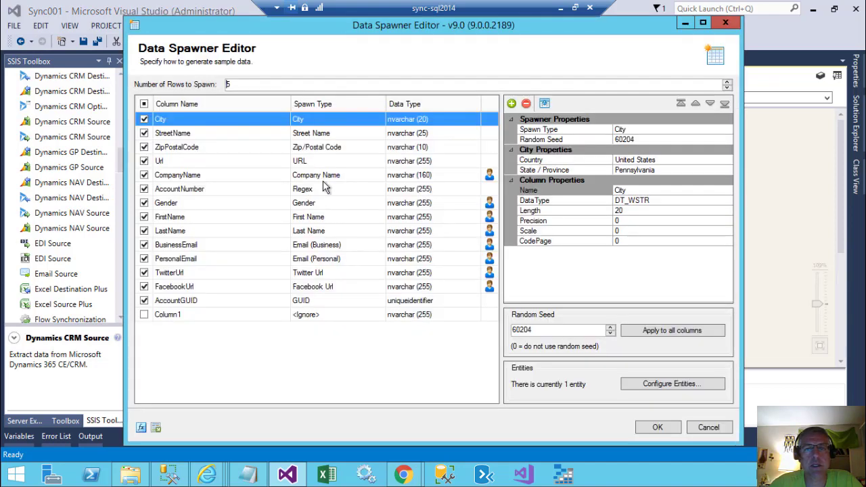
click(216, 176)
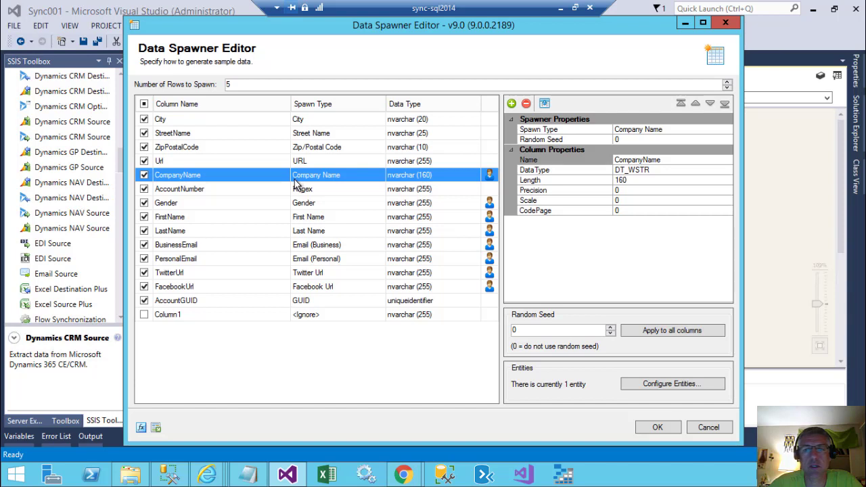
click(251, 161)
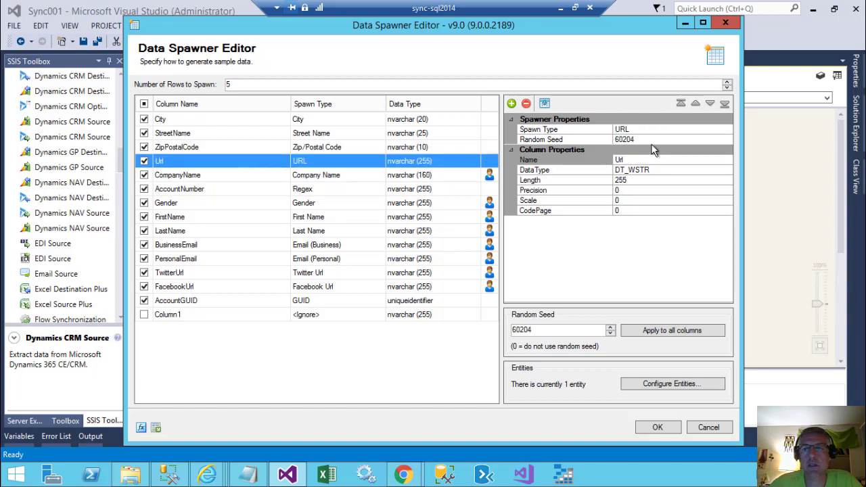
click(624, 140)
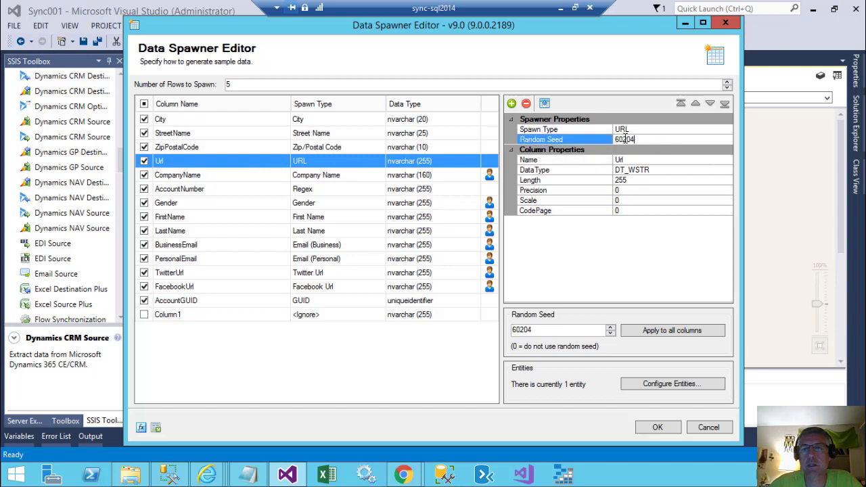
drag(640, 139, 614, 140)
key(ctrl+c)
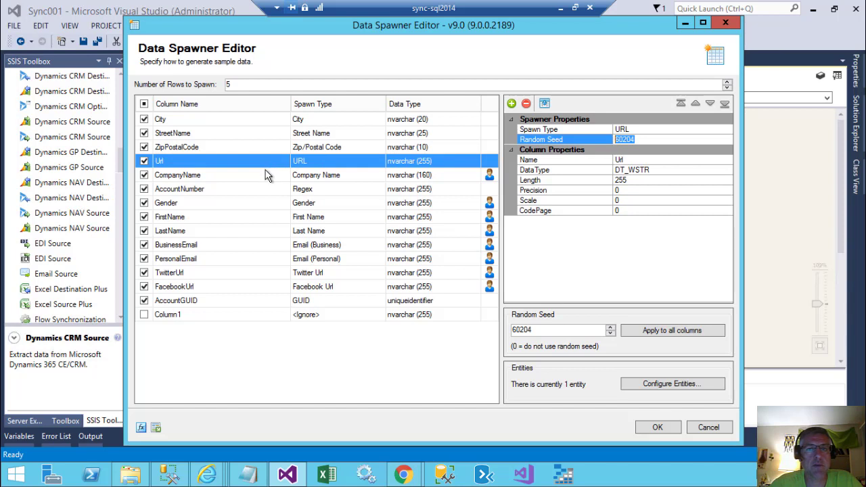
click(266, 175)
click(636, 140)
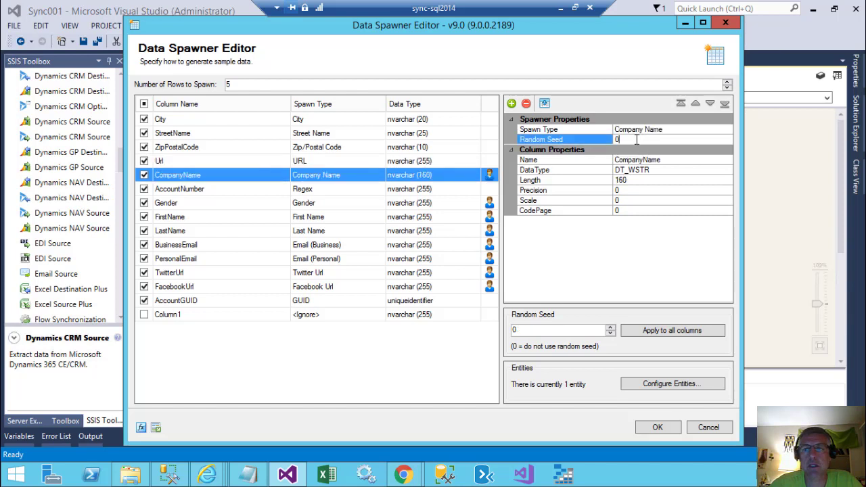
key(ctrl+v)
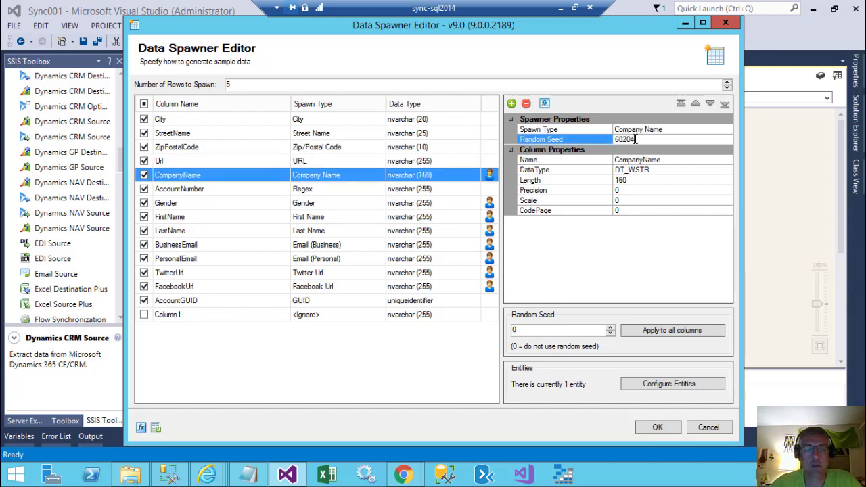
key(Tab)
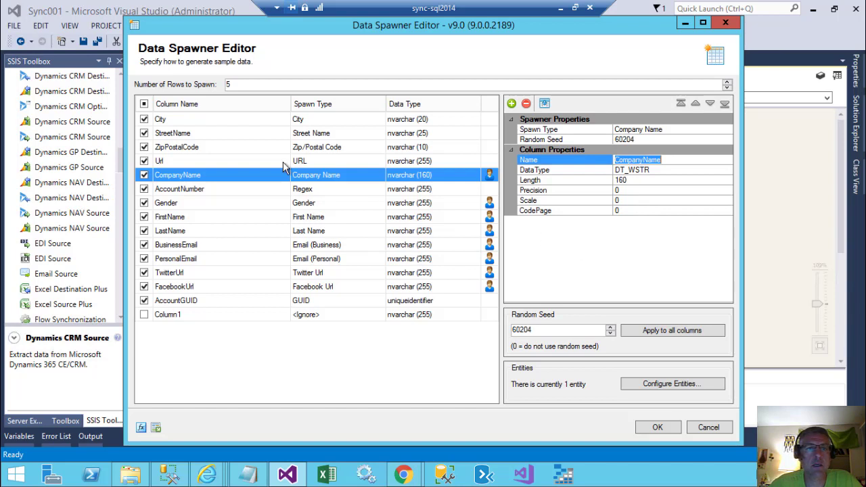
Step: Check the random seeds of the address, Url, CompanyName, AccountNumber, AccountGUID and Gender columns
click(251, 120)
click(249, 134)
click(248, 147)
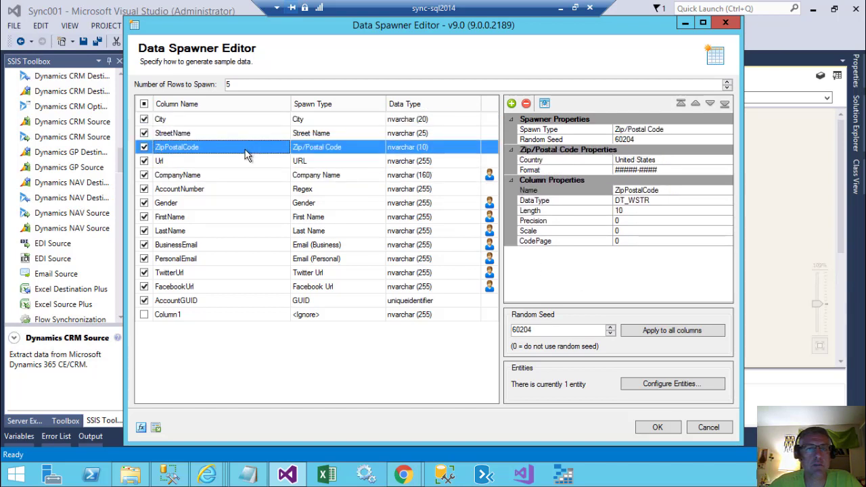
click(242, 163)
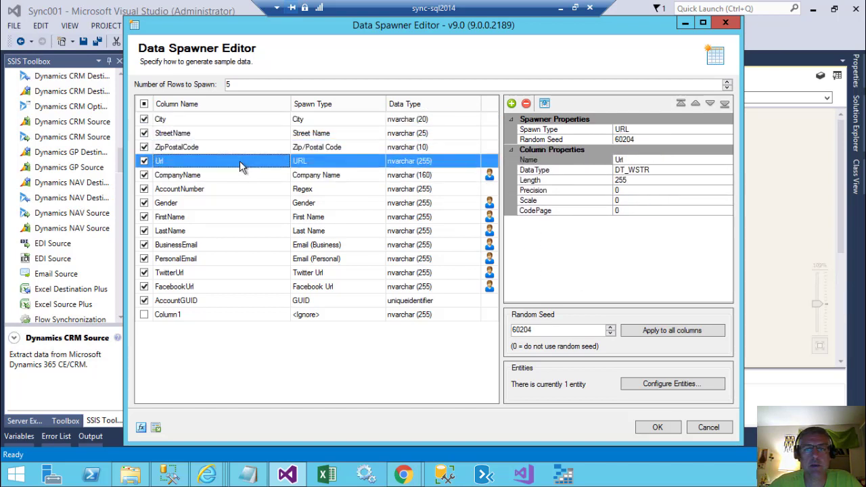
click(235, 174)
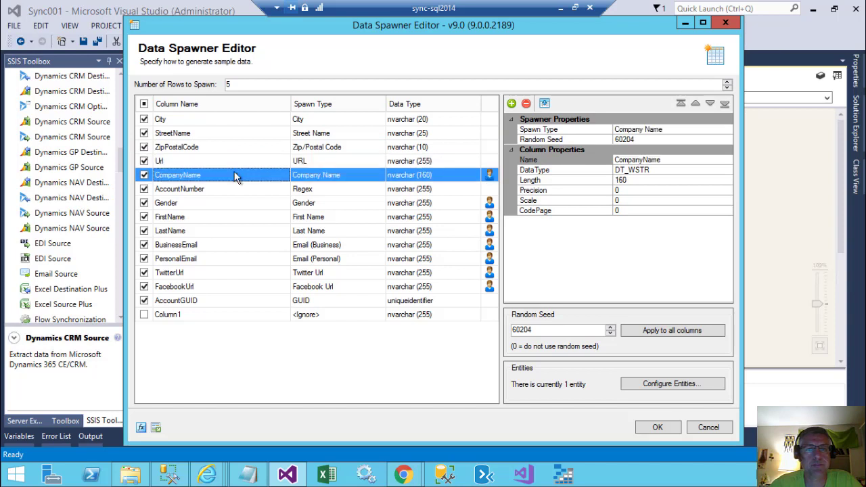
click(226, 191)
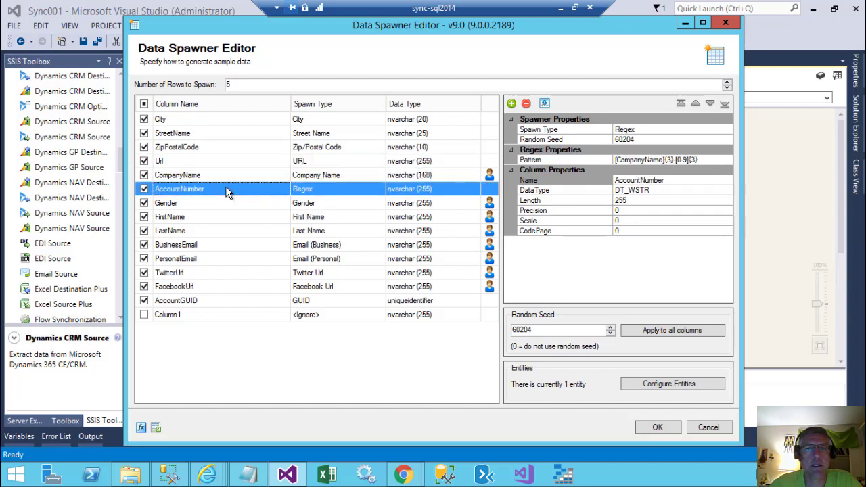
click(232, 303)
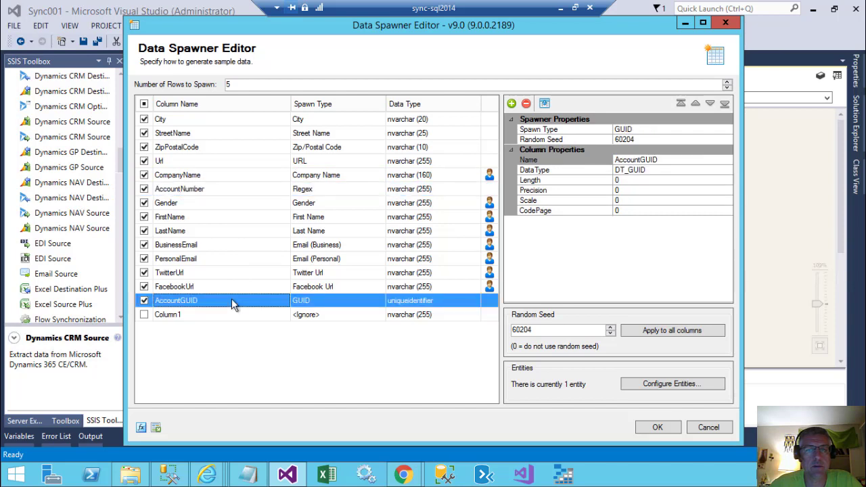
click(251, 206)
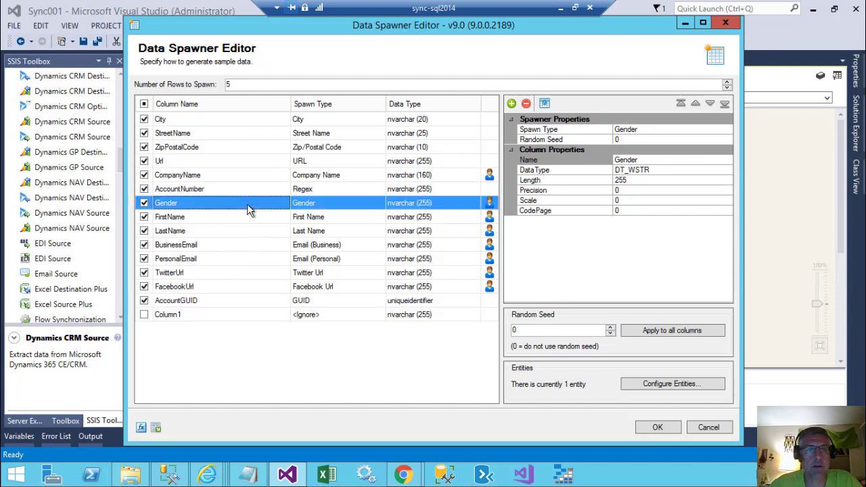
Step: Compare the random seeds of the account columns with those of the FacebookUrl, FirstName and LastName contact columns in the Data Spawner
click(240, 287)
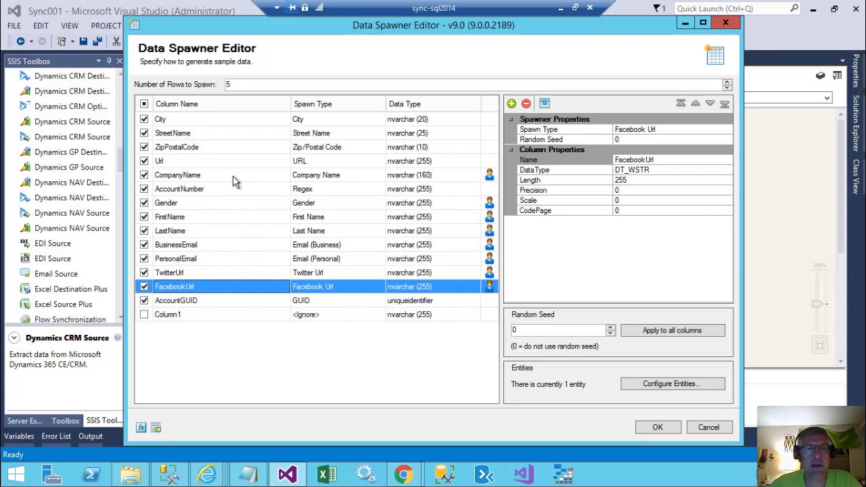
click(189, 178)
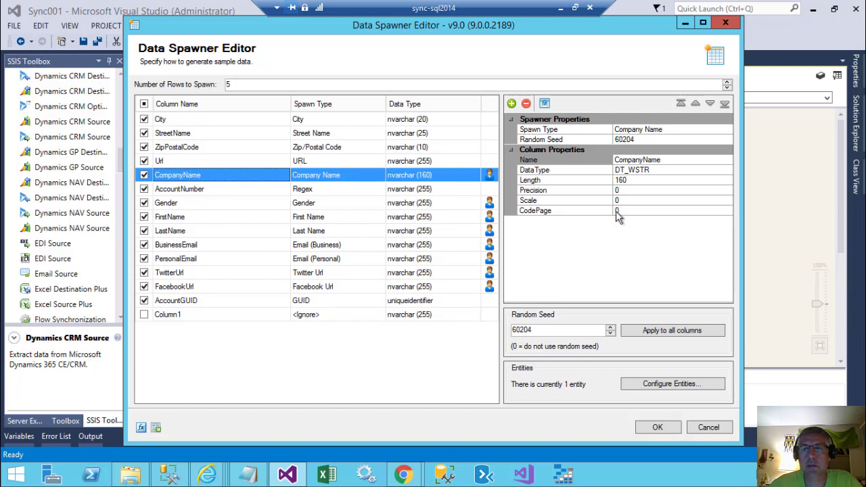
click(223, 120)
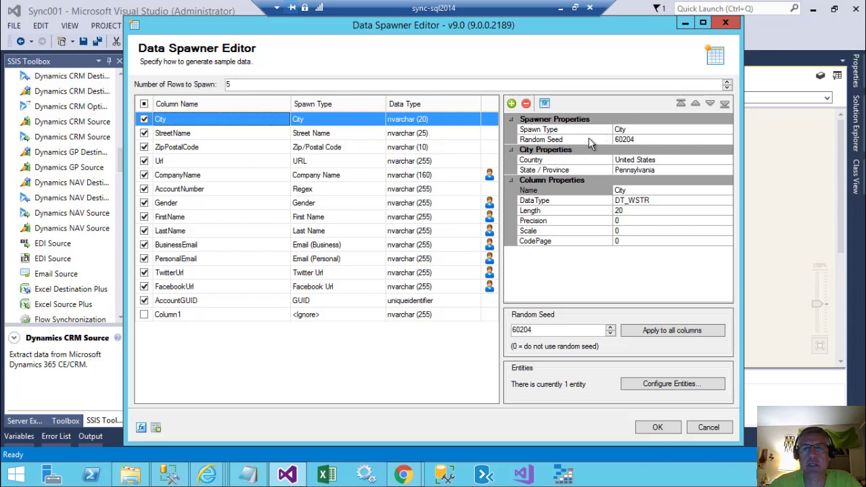
click(253, 138)
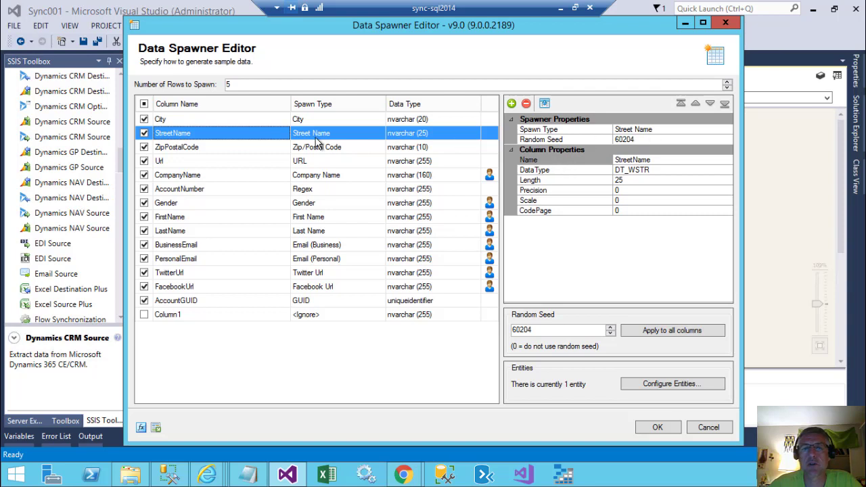
click(217, 149)
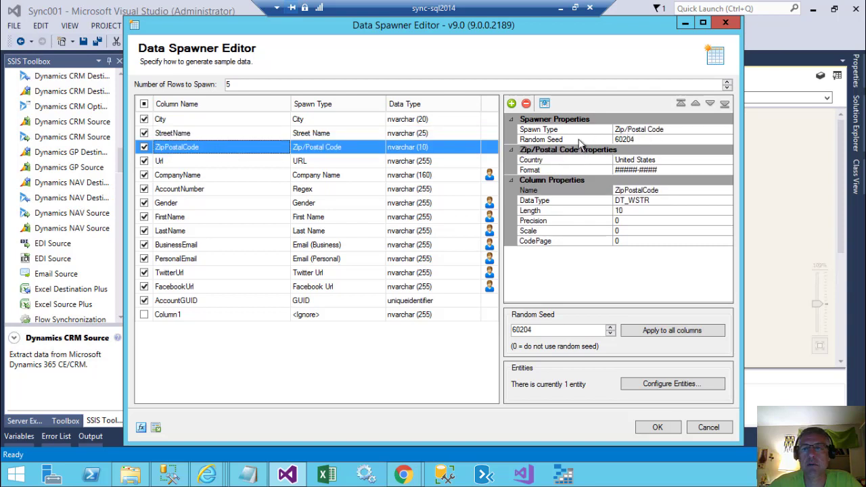
click(217, 165)
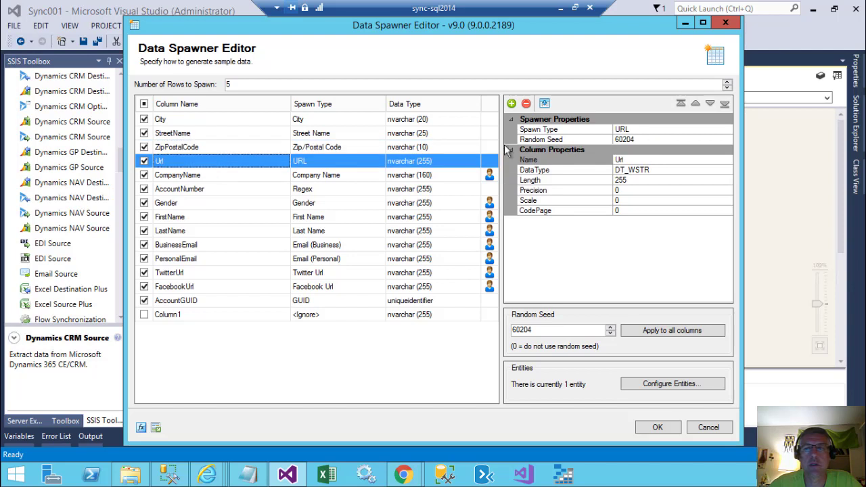
click(230, 178)
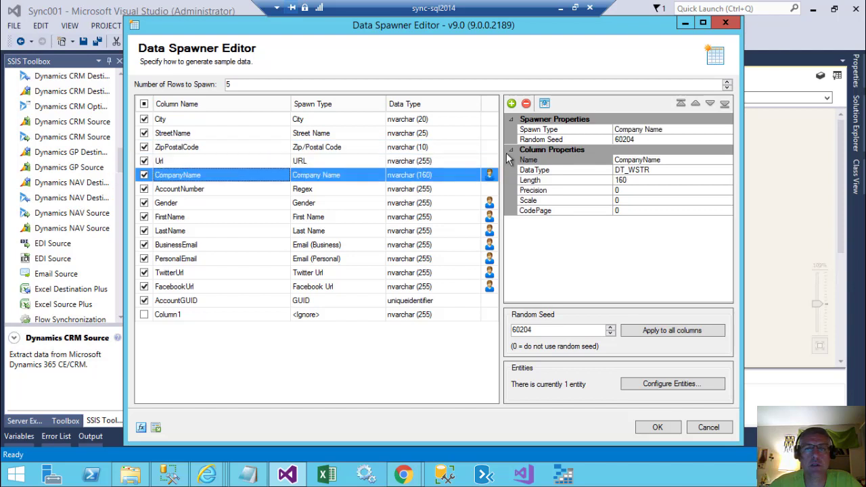
click(230, 188)
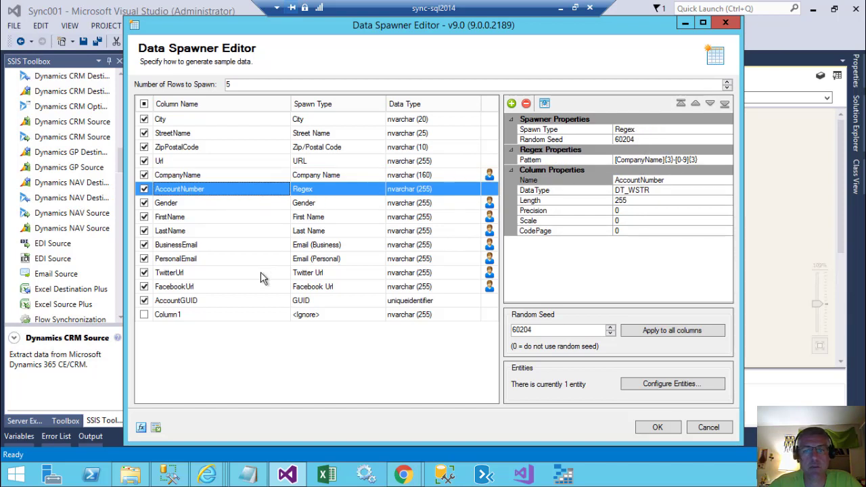
click(246, 302)
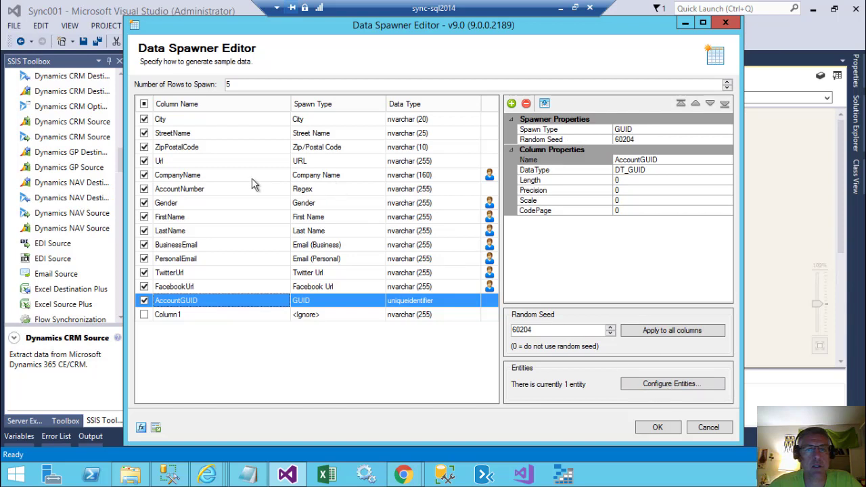
click(241, 219)
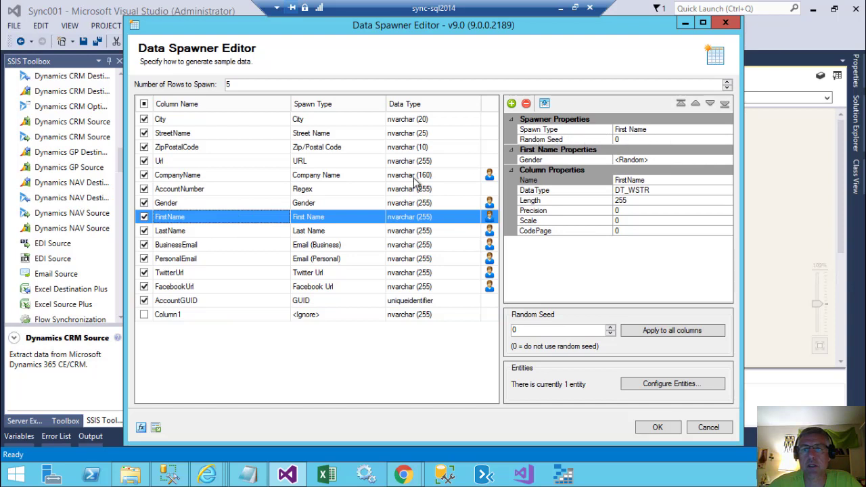
click(284, 231)
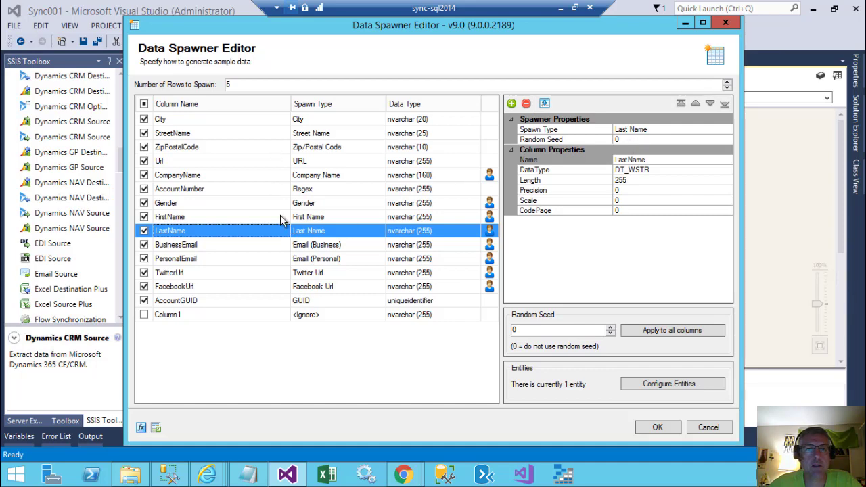
Step: Accept the Data Spawner settings, and save and run the package
click(660, 427)
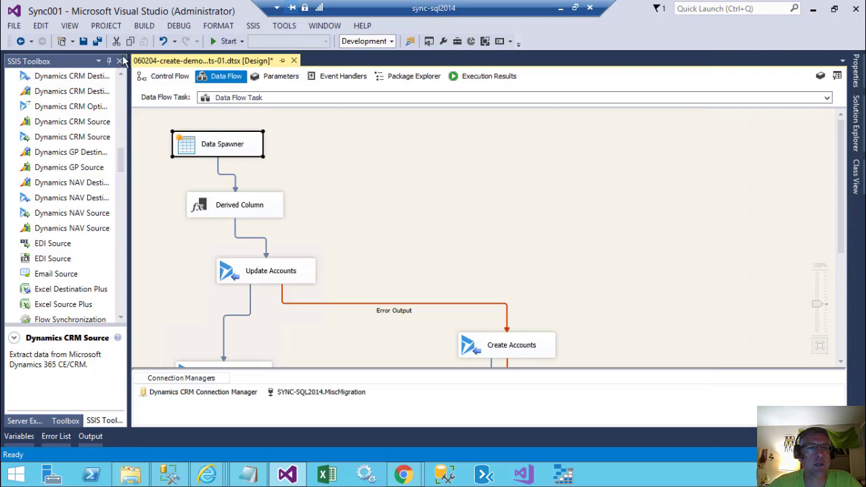
click(83, 41)
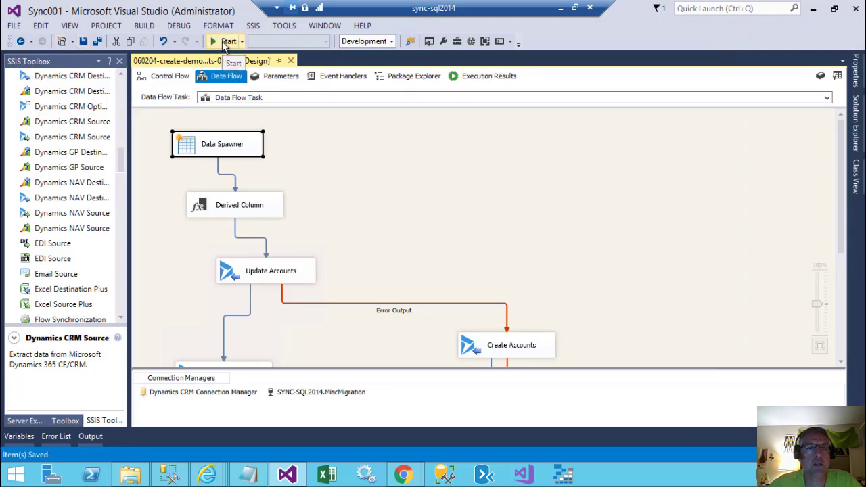
click(223, 43)
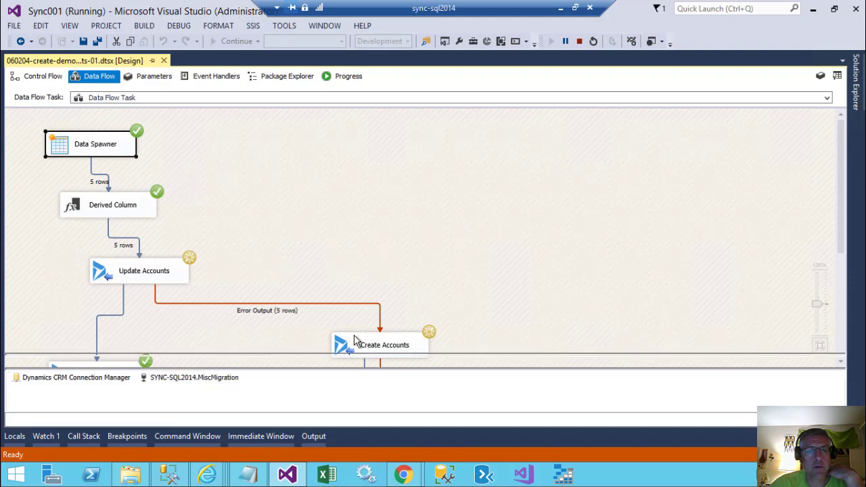
Step: Check the row flow through Update Accounts, Create Accounts, Create Contacts and their flat file destinations, and stop debugging
scroll(493, 242, down, 5)
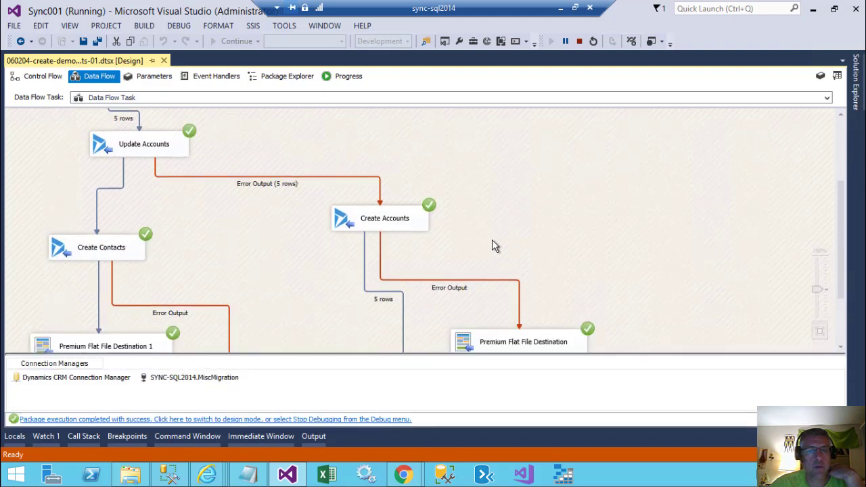
scroll(492, 246, down, 2)
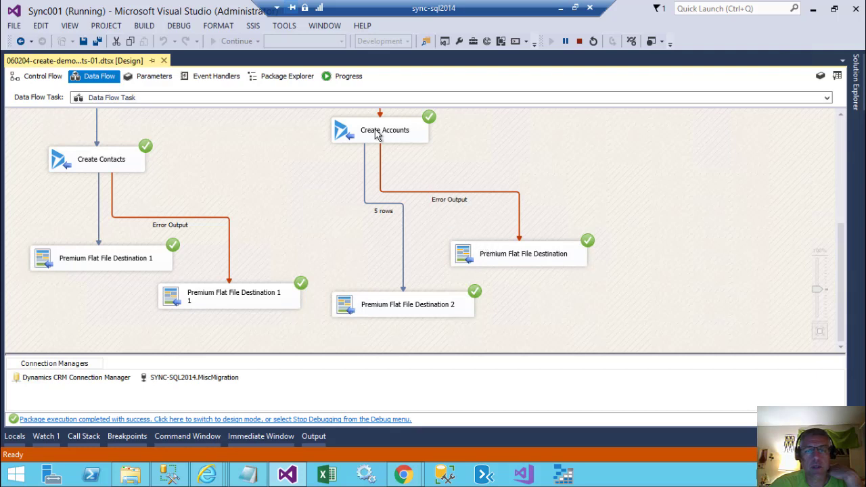
scroll(435, 223, up, 2)
scroll(435, 218, up, 2)
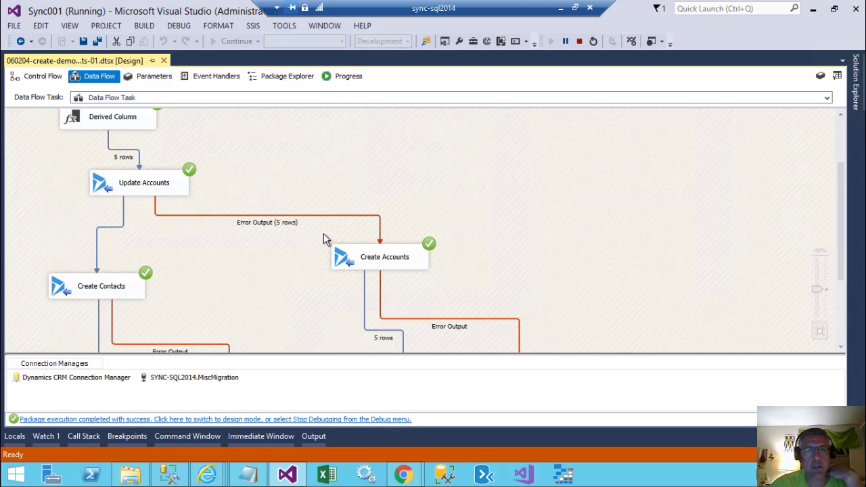
scroll(333, 251, down, 4)
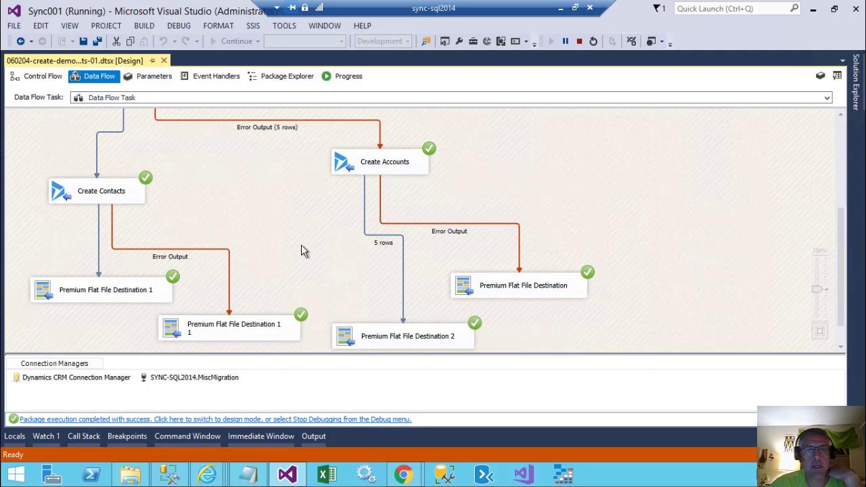
click(580, 42)
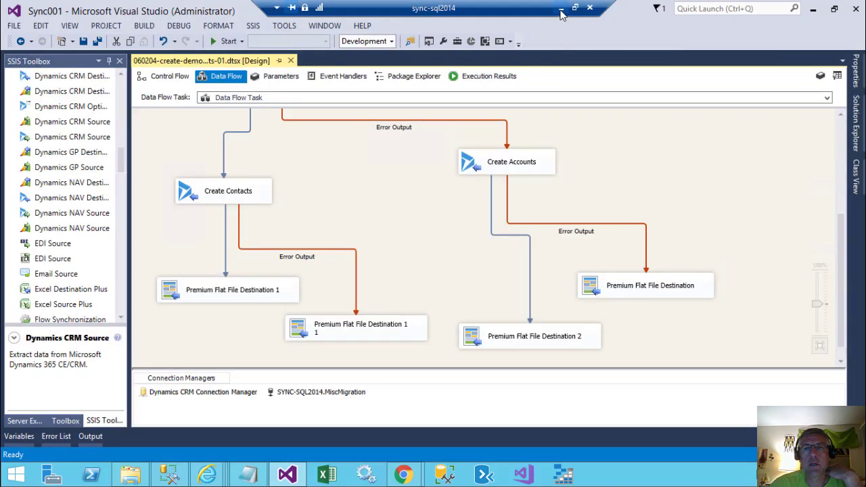
Step: Switch to Dynamics 365 in the local browser and sort the Active Accounts list by account name in ascending order to check the new accounts
click(562, 11)
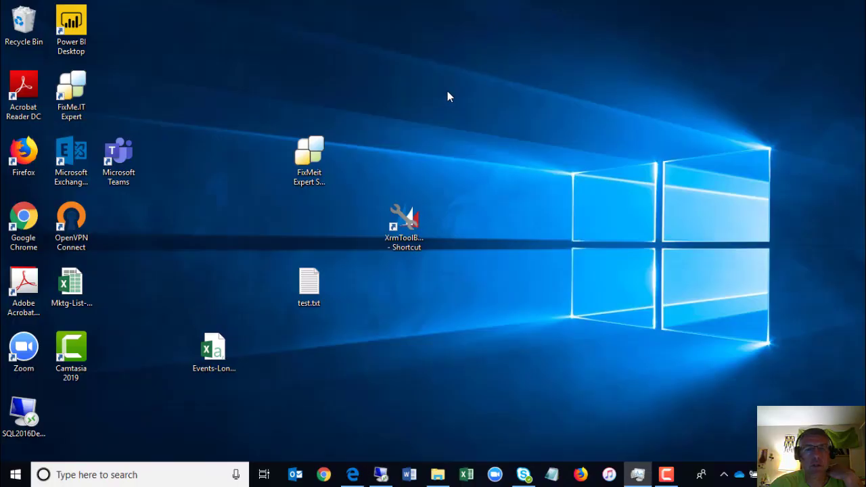
click(353, 475)
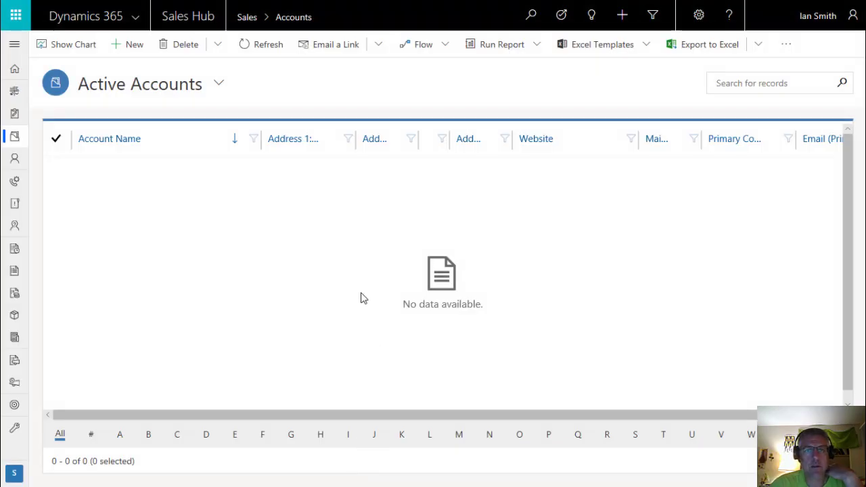
click(101, 145)
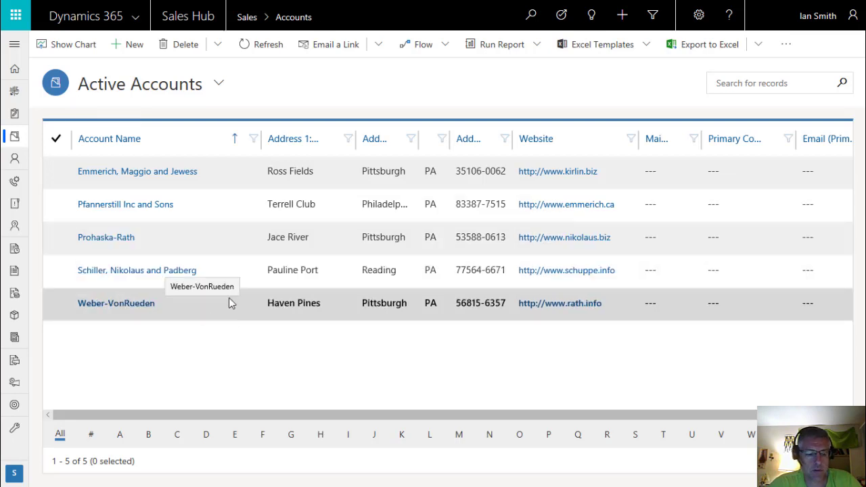
Step: Return to Visual Studio and inspect only the mapped columns of the Update Accounts destination, closing its editor without saving
key(alt+Tab)
key(alt+Tab)
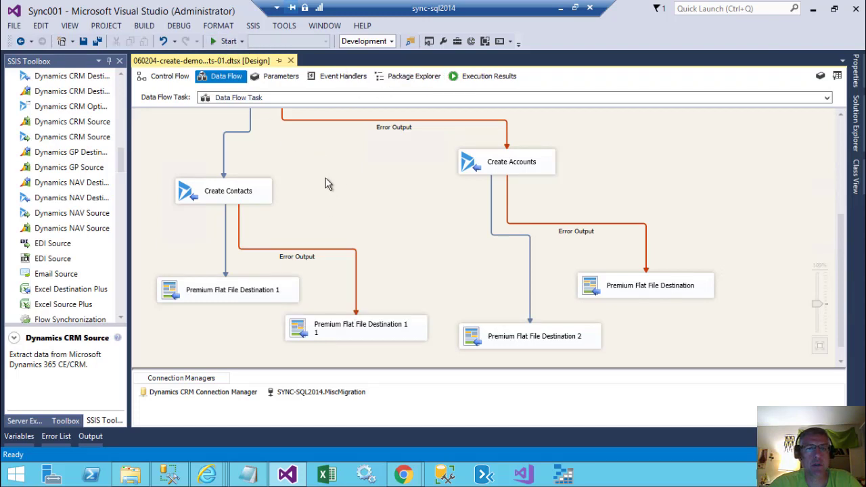
scroll(325, 183, up, 3)
double_click(230, 188)
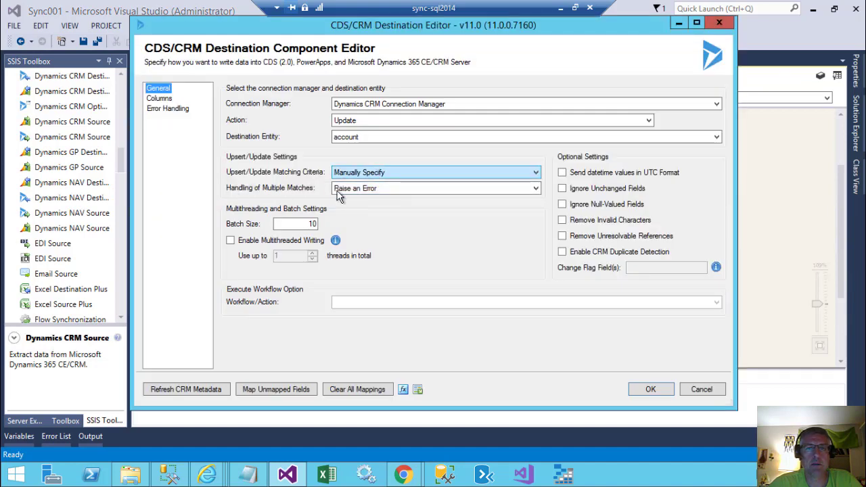
click(159, 98)
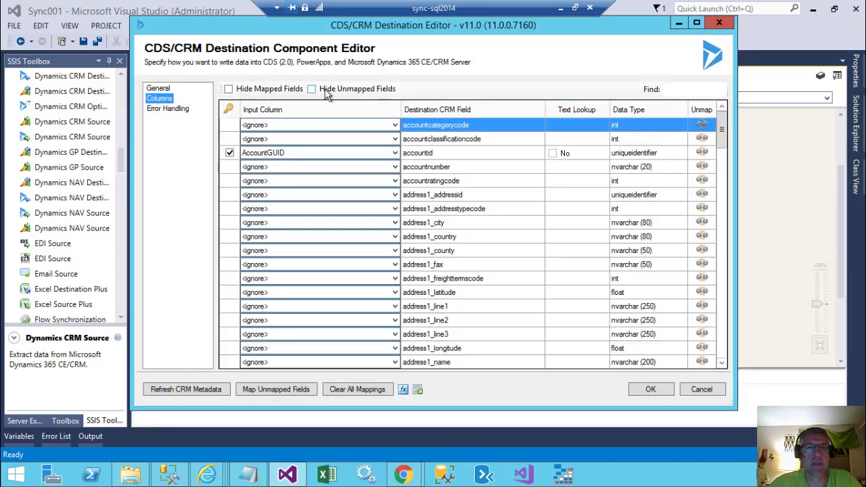
click(325, 90)
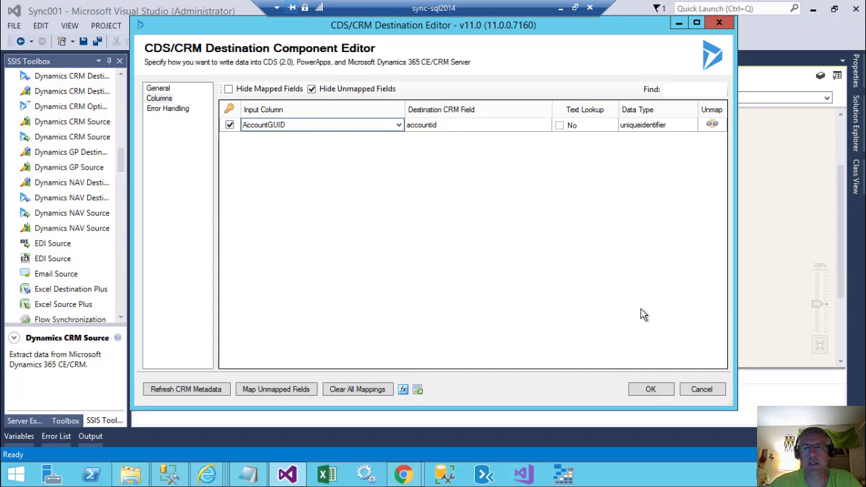
click(702, 390)
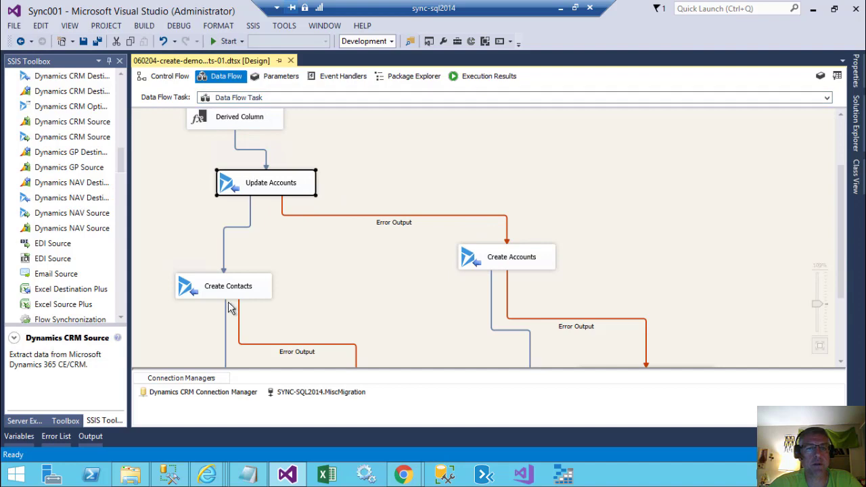
Step: Run the package a second time, check the row flow through Create Contacts and its destinations, and stop debugging
click(207, 292)
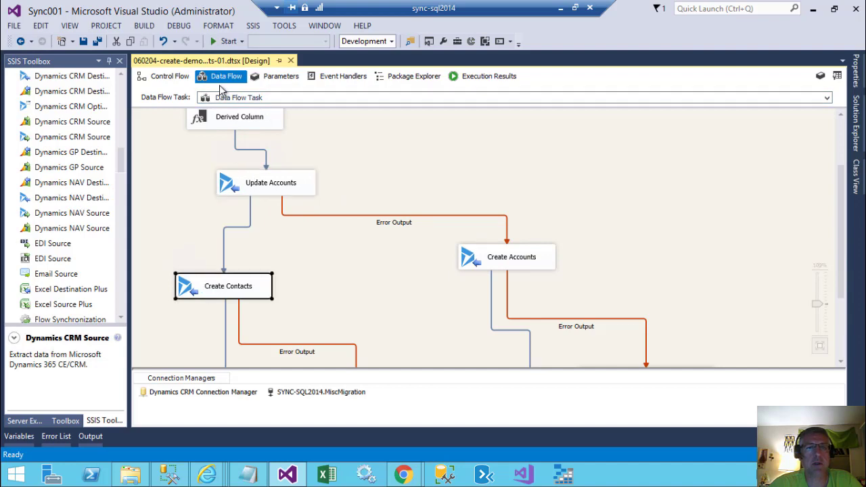
click(223, 42)
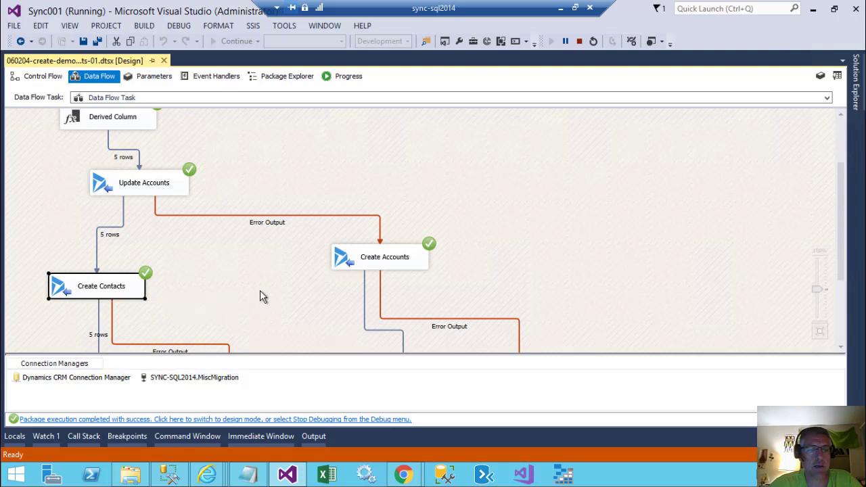
scroll(263, 296, down, 3)
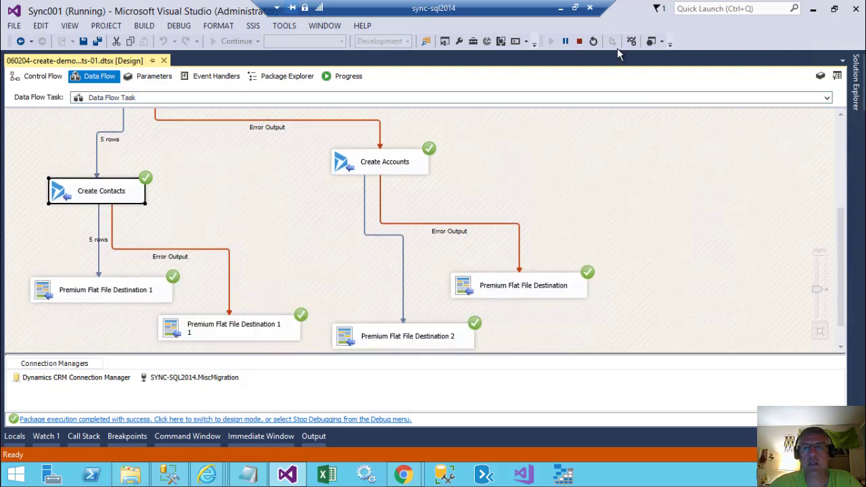
click(579, 42)
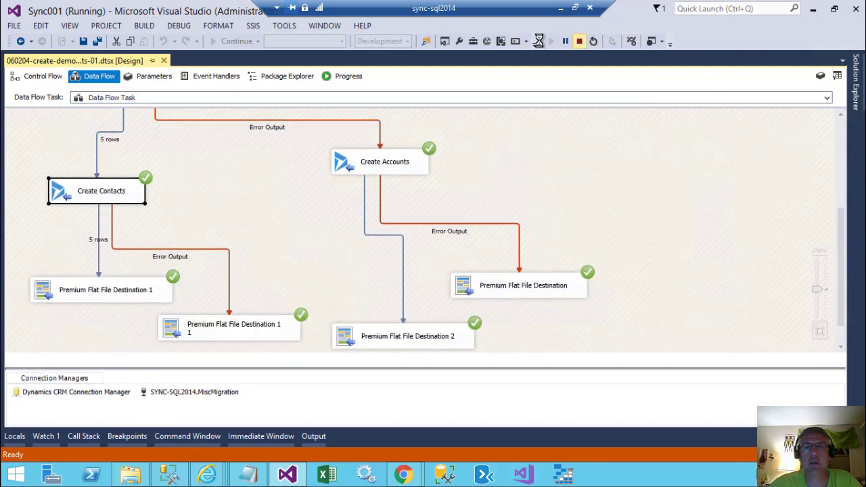
Step: Switch to Dynamics 365, open the Emmerich, Maggio and Jewess account to check its linked contacts, and return to the accounts list
click(560, 9)
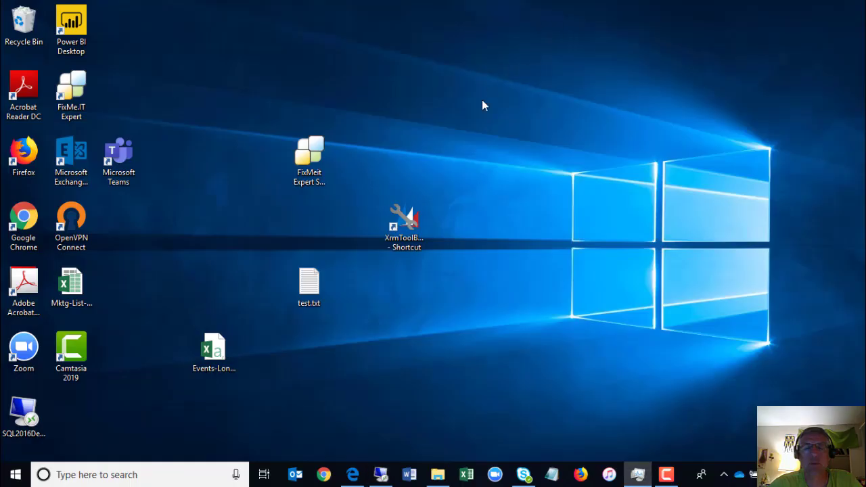
click(353, 475)
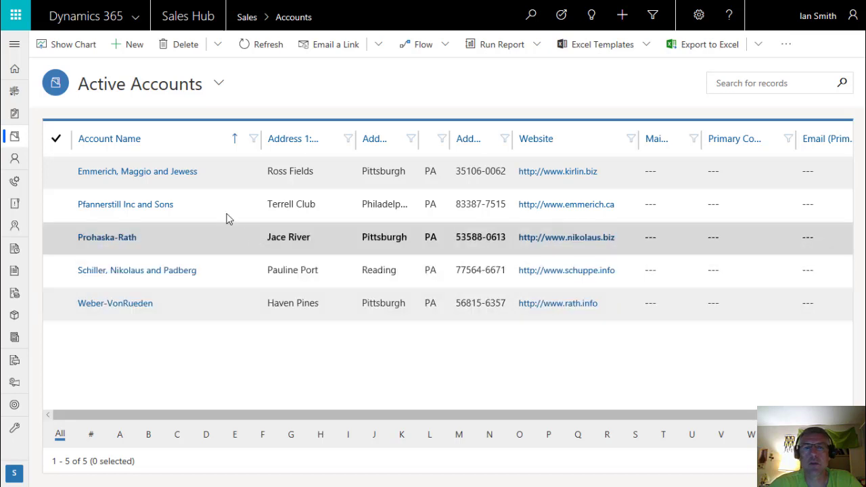
click(106, 173)
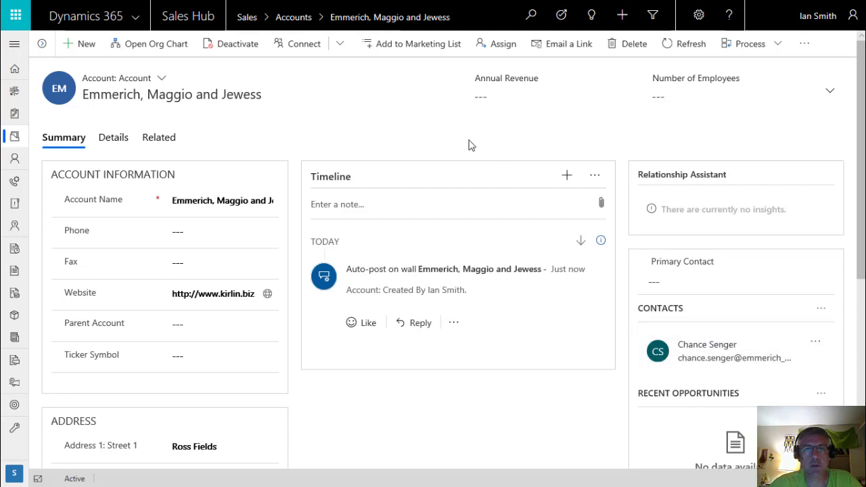
click(295, 21)
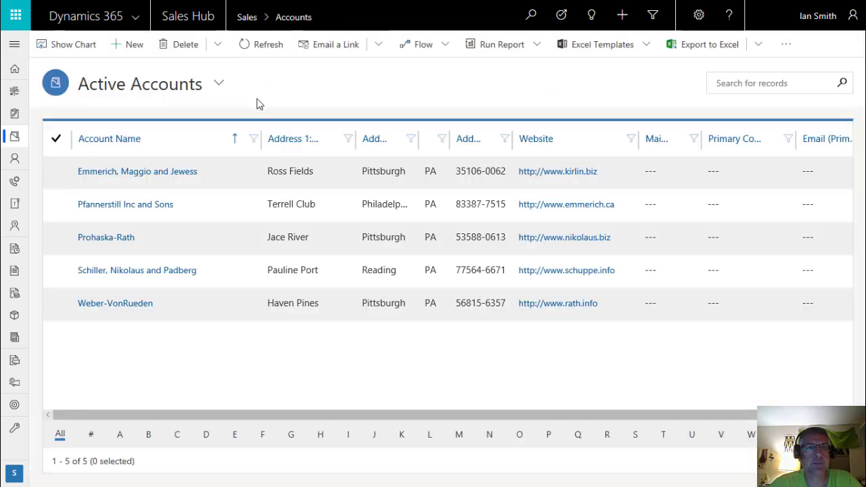
Step: Show the contacts list in Sales Hub to check the contacts created for the accounts
click(218, 83)
click(218, 83)
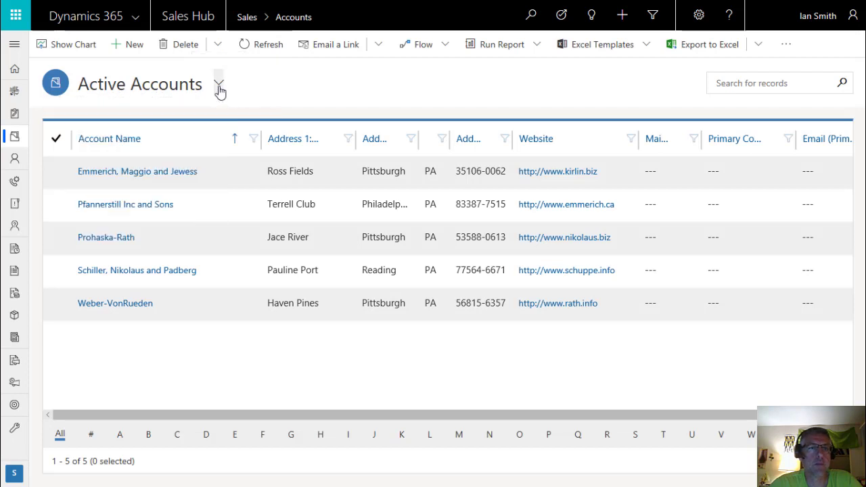
click(15, 164)
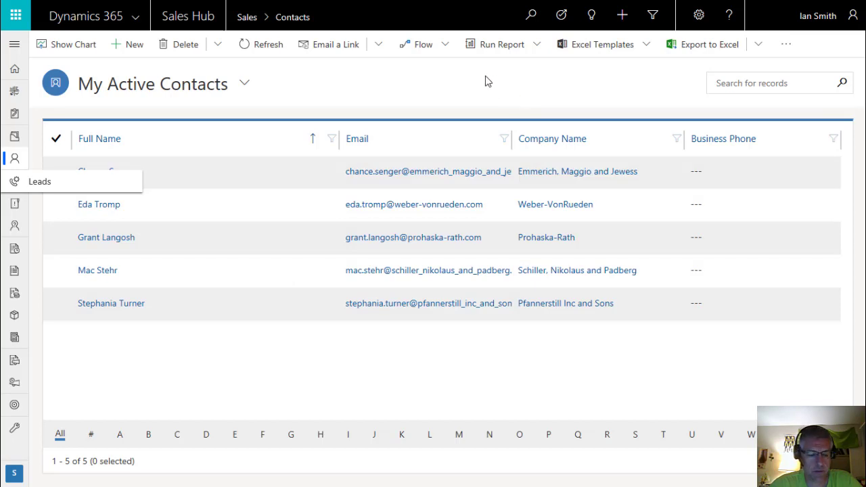
Step: Switch back to Visual Studio on the remote server, run the package again to completion, and stop debugging
key(alt+Tab)
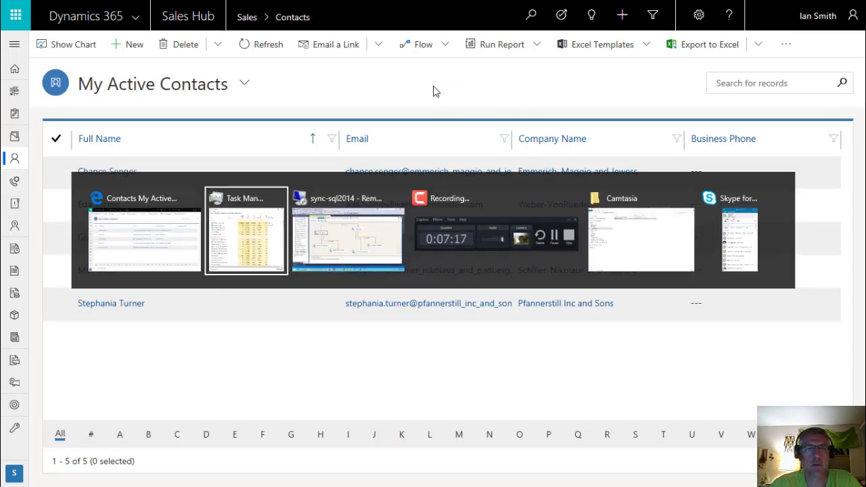
key(alt+Tab)
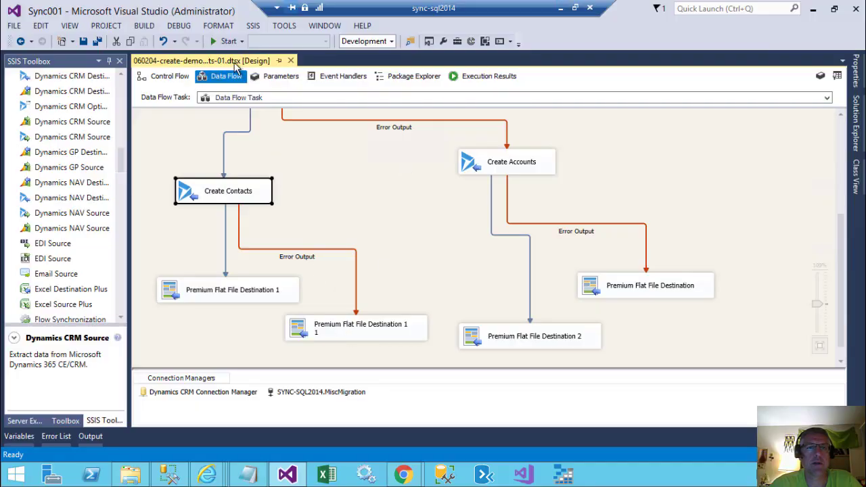
click(225, 41)
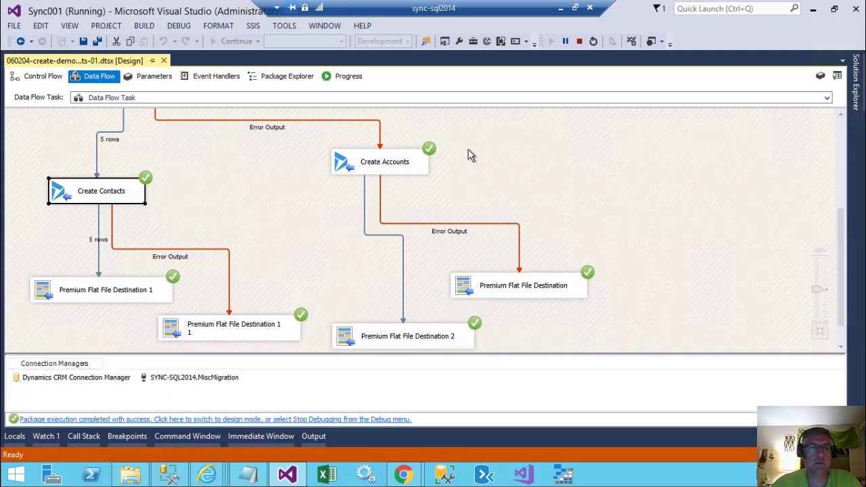
click(579, 41)
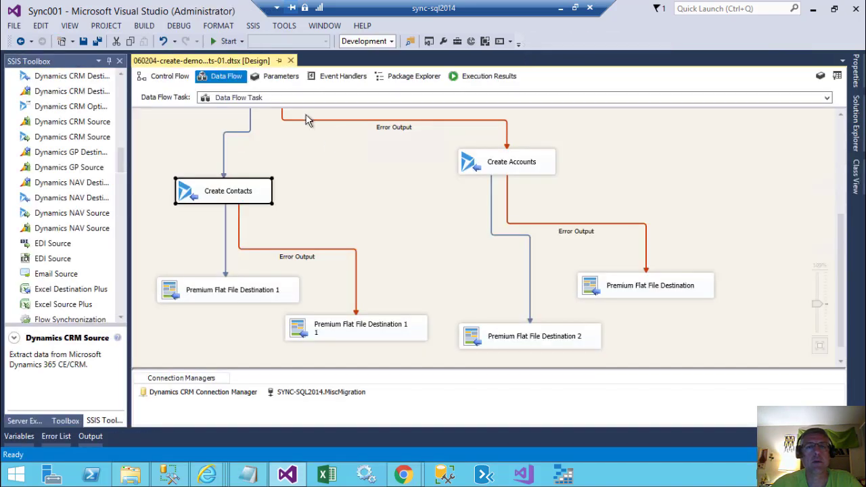
Step: Run the package once more, follow the row flow from Data Spawner through to the flat file destinations, and stop debugging
click(226, 41)
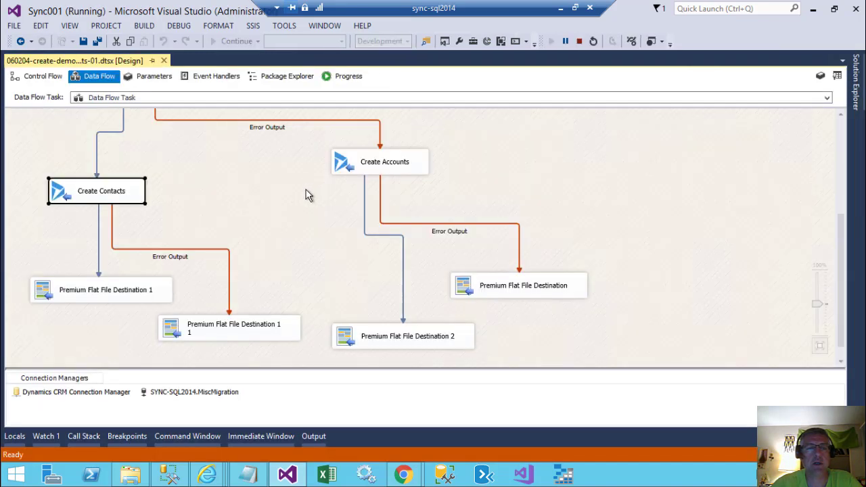
click(277, 210)
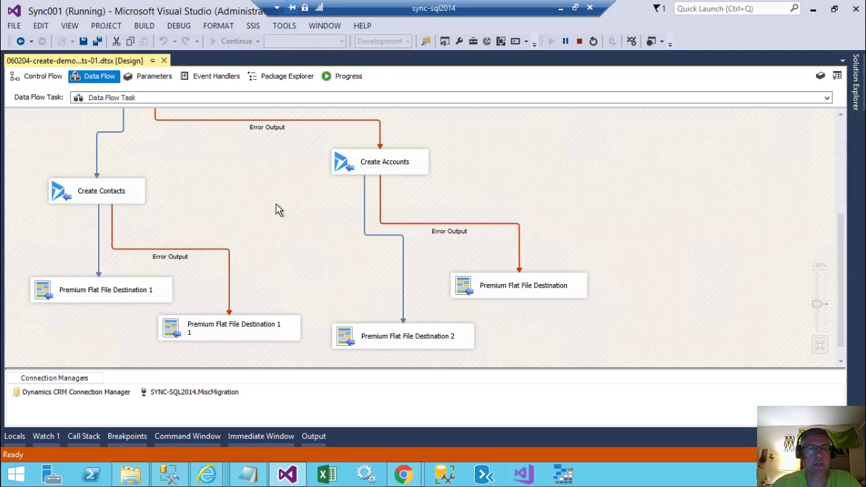
scroll(278, 210, up, 5)
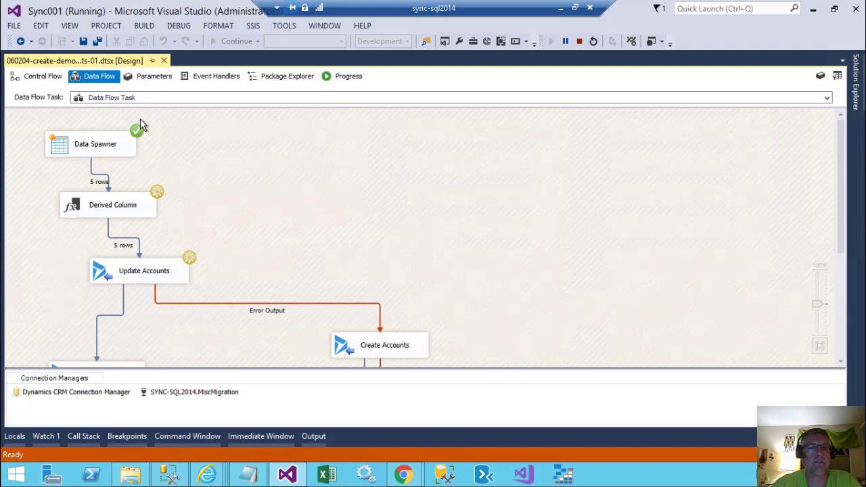
scroll(255, 253, down, 5)
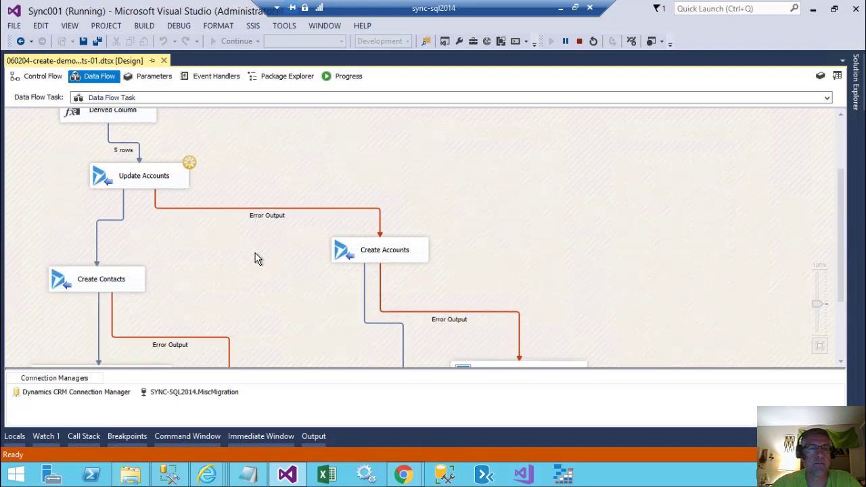
scroll(255, 253, down, 3)
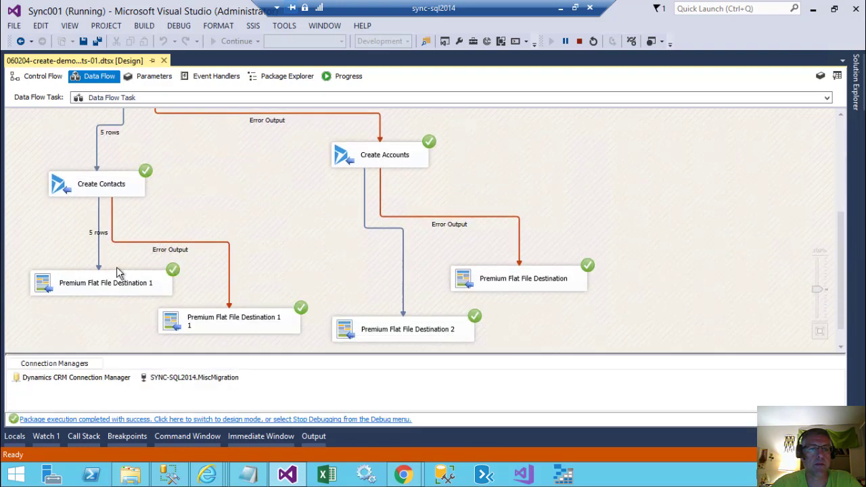
click(580, 42)
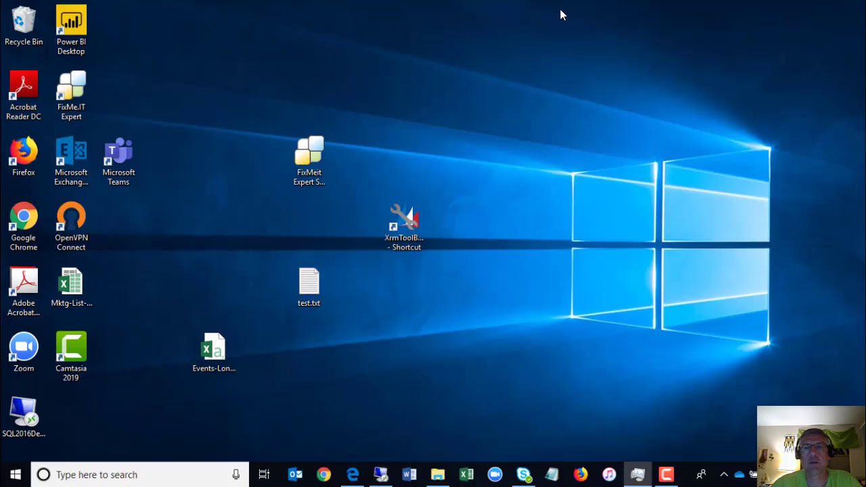
Step: Switch to Dynamics 365 in the local browser, refresh My Active Contacts by sorting, and review the contacts in ascending company name order
click(353, 475)
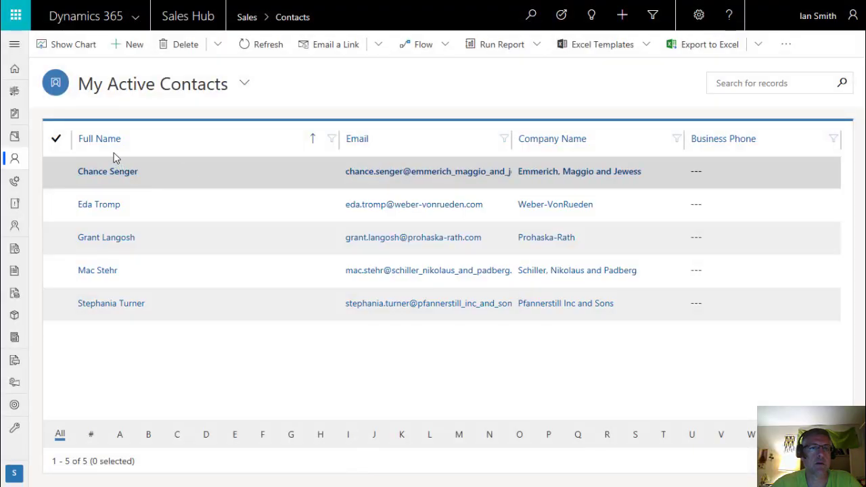
click(112, 148)
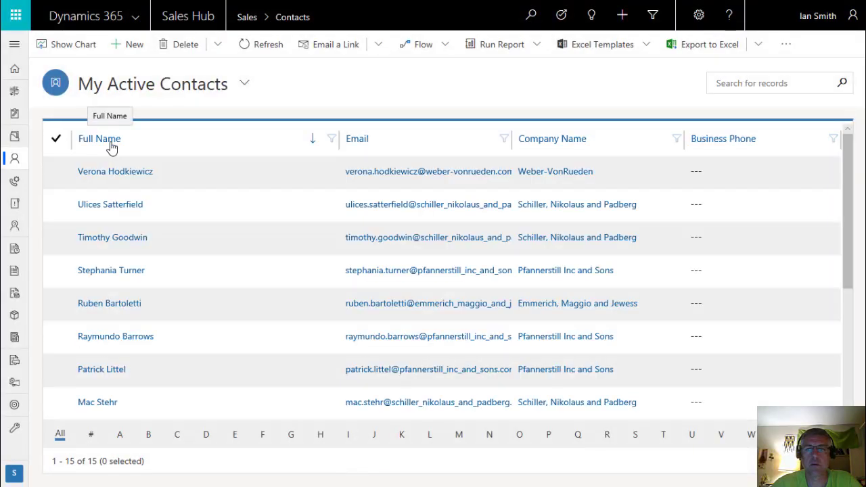
click(568, 142)
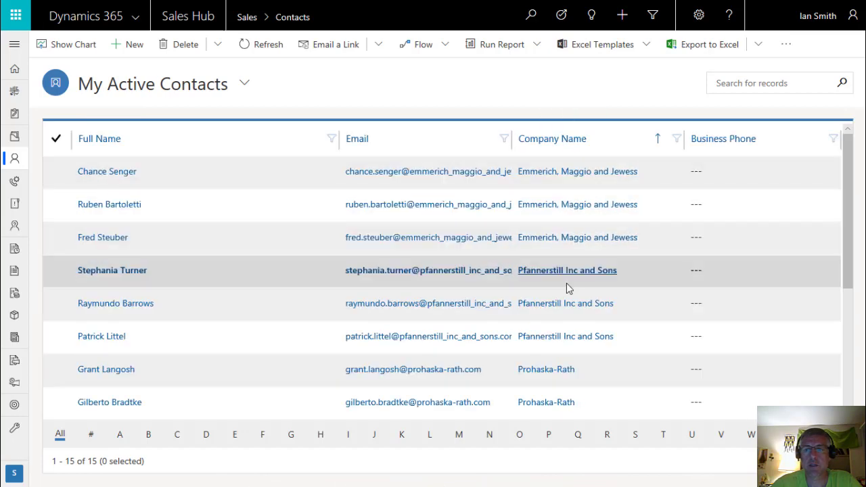
scroll(570, 353, down, 3)
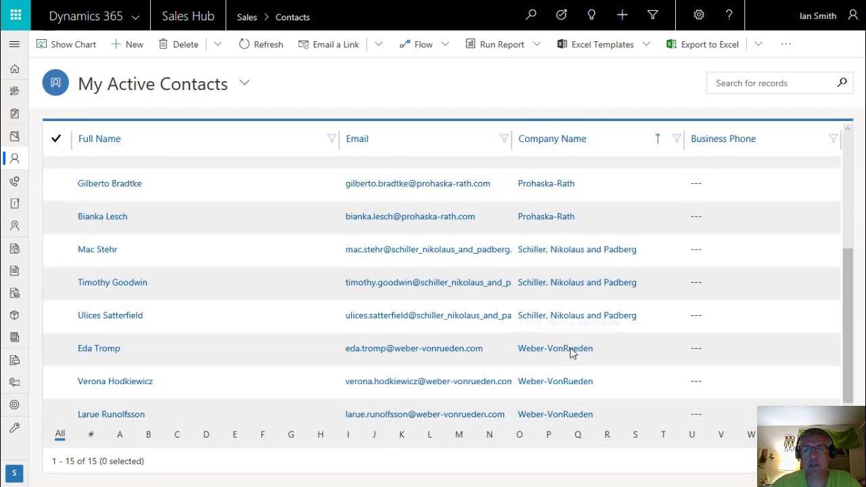
scroll(584, 339, up, 1)
scroll(630, 299, down, 1)
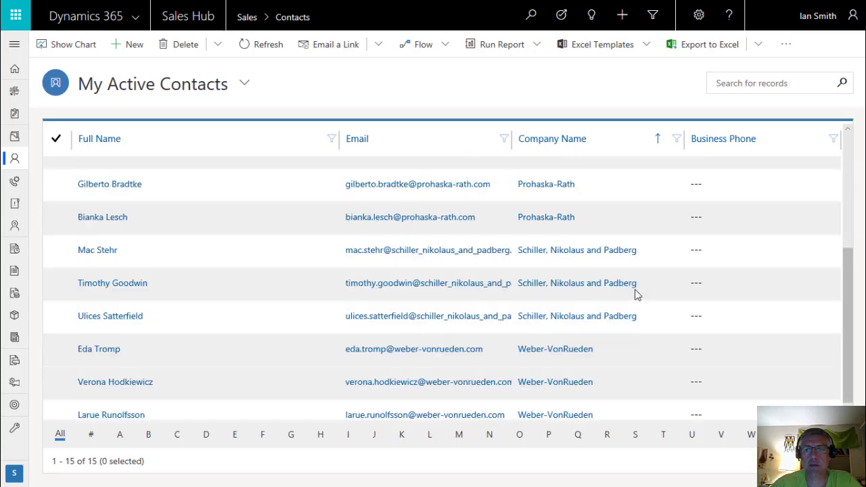